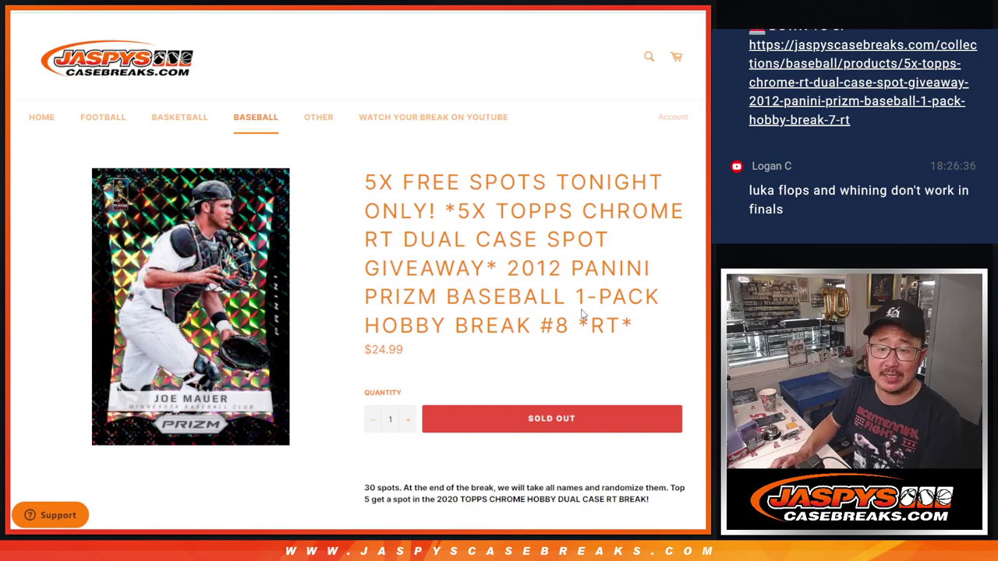
Step: Review the Jaspys Case Breaks product title, highlighting the break number #8
drag(504, 258, 644, 322)
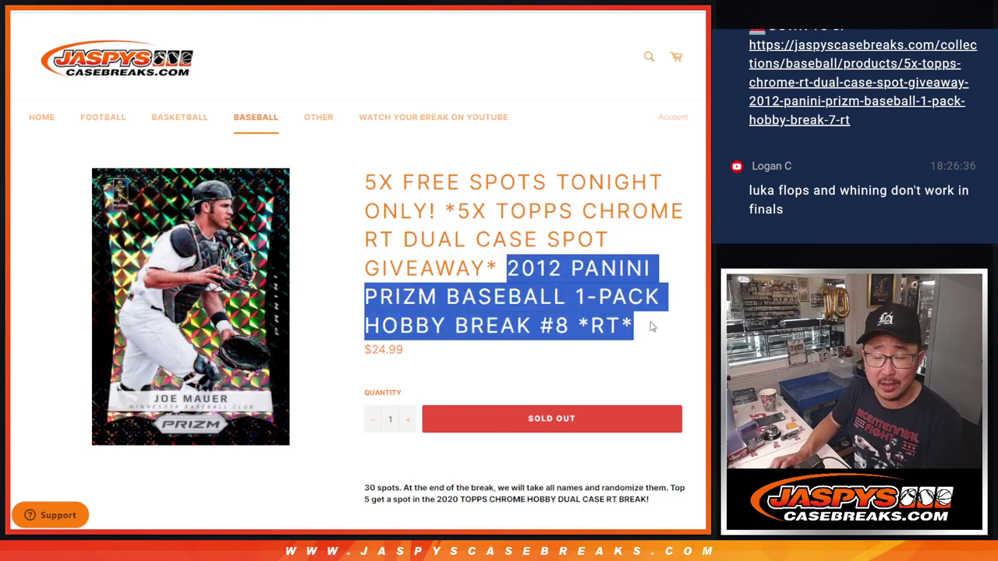
click(650, 323)
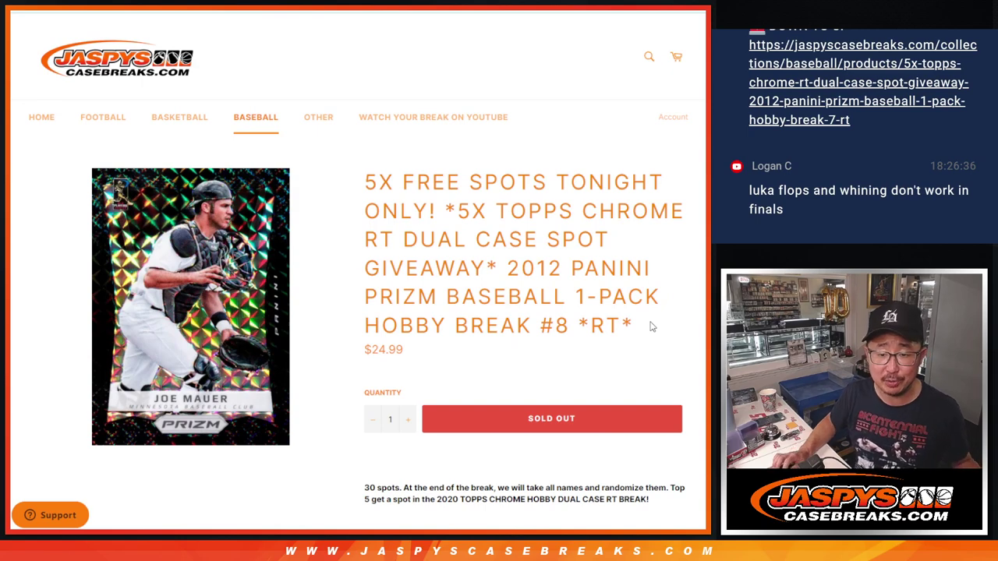
double_click(553, 323)
click(553, 324)
double_click(553, 324)
click(608, 328)
scroll(608, 327, down, 2)
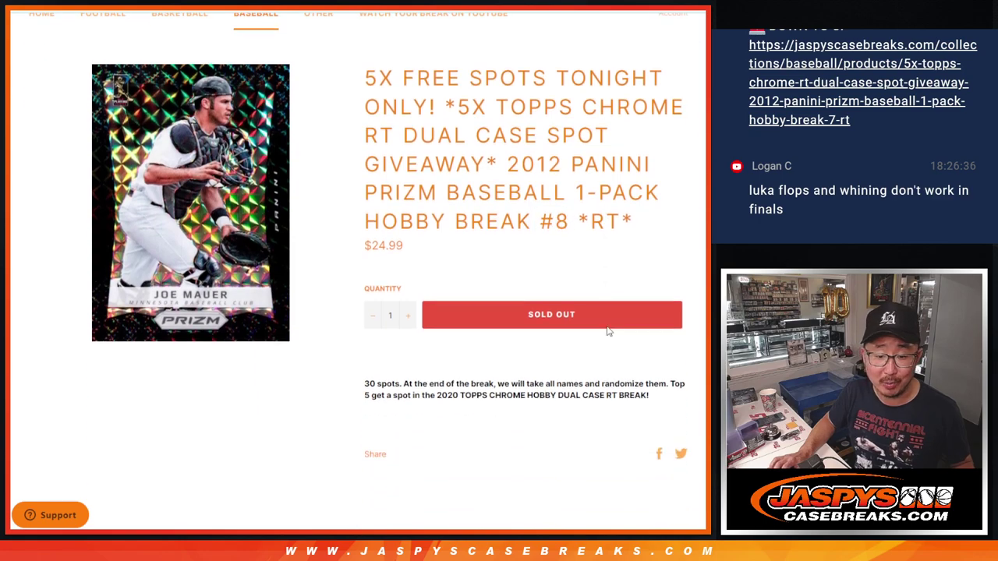
scroll(608, 327, up, 2)
Step: Copy the 25 entrant names in A1:A25 of Sheet2 in Google Sheets
key(ctrl+Tab)
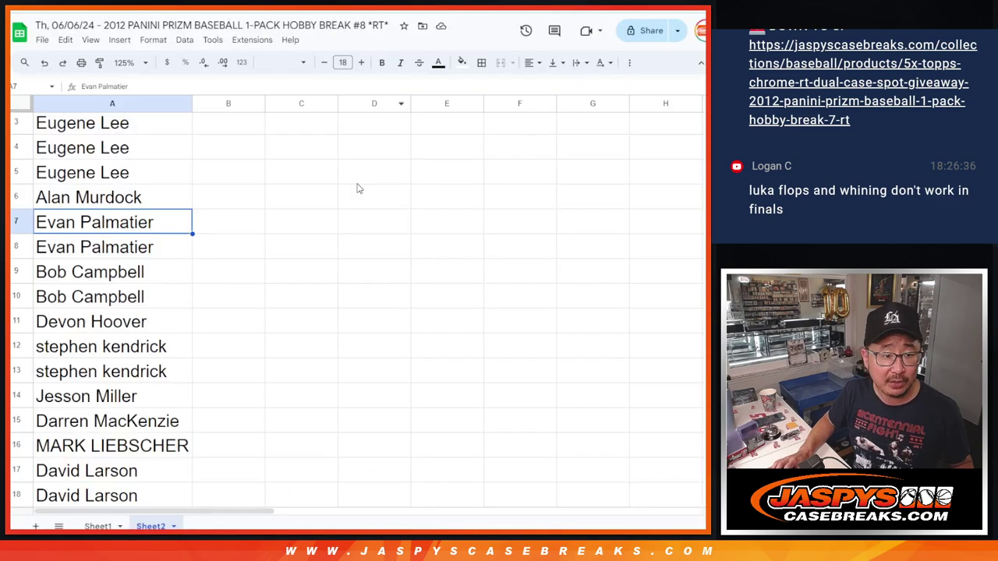
scroll(241, 323, down, 5)
click(167, 310)
scroll(173, 304, up, 6)
shift+click(159, 135)
key(ctrl+c)
scroll(231, 242, down, 7)
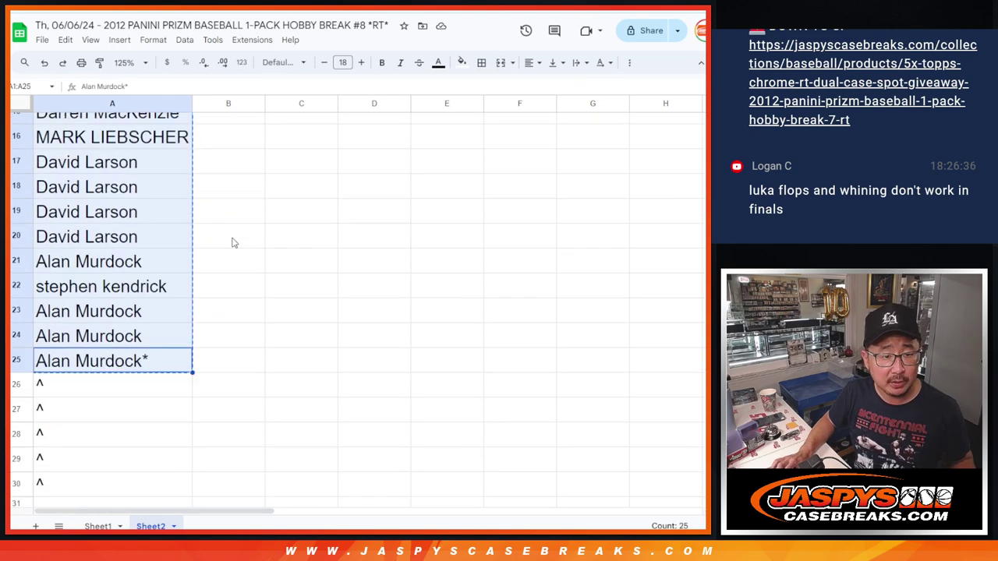
Step: Paste the 25 names into the List Randomizer and roll two dice for a 6
key(ctrl+Tab)
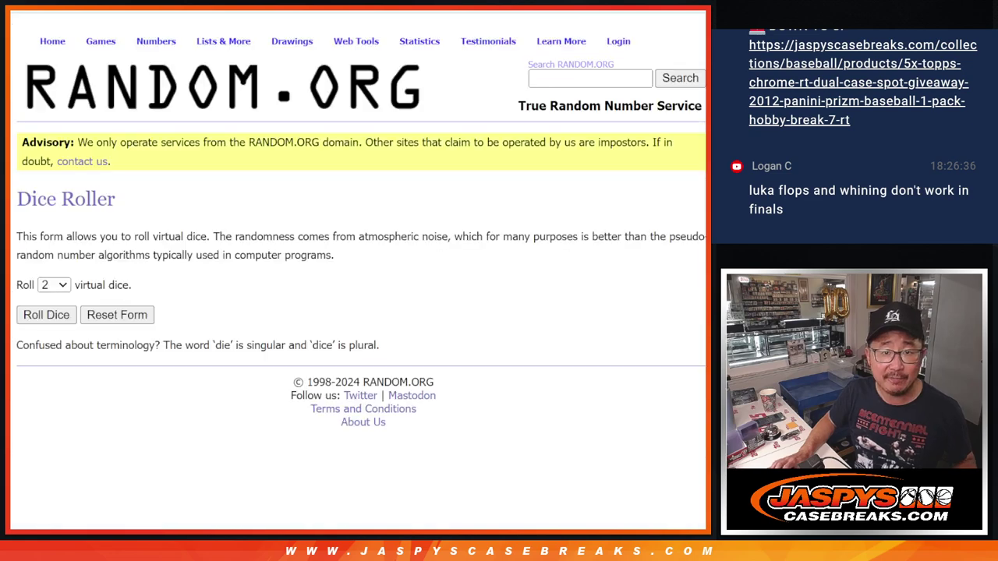
key(ctrl+Tab)
click(262, 439)
key(ctrl+v)
scroll(262, 439, up, 5)
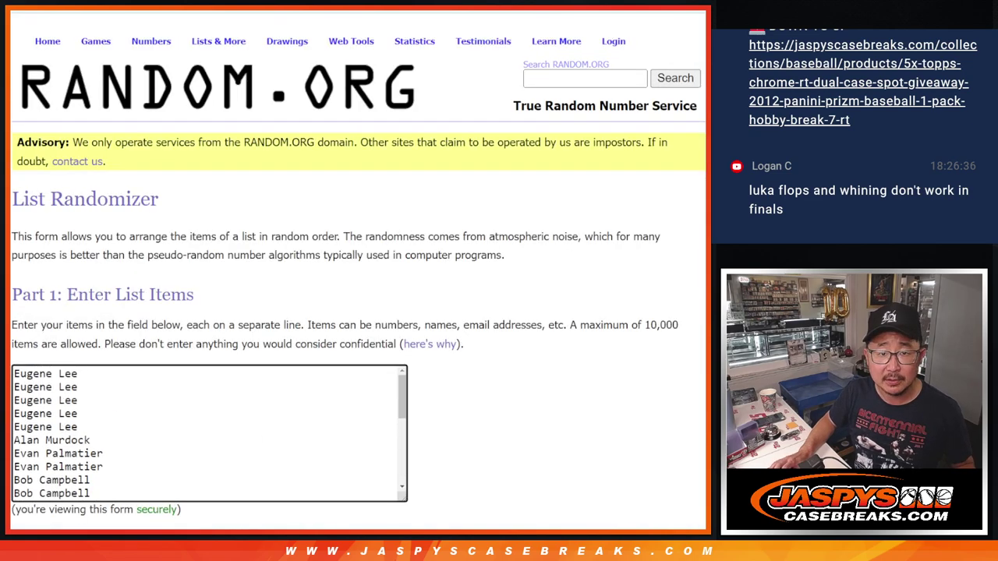
key(ctrl+shift+Tab)
click(29, 315)
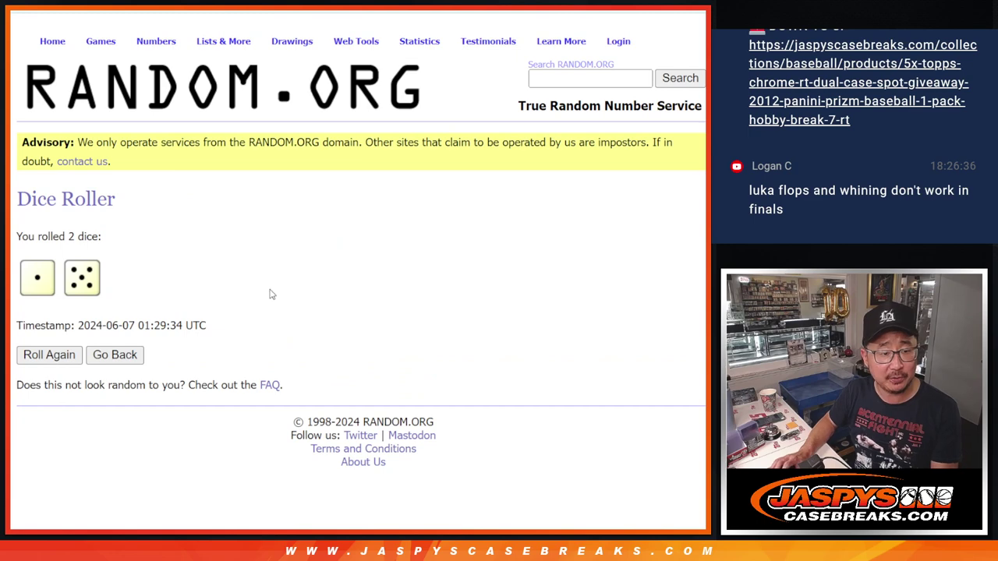
Step: Shuffle the 25-name list five times with Randomize and Again!
key(ctrl+Tab)
scroll(249, 377, down, 2)
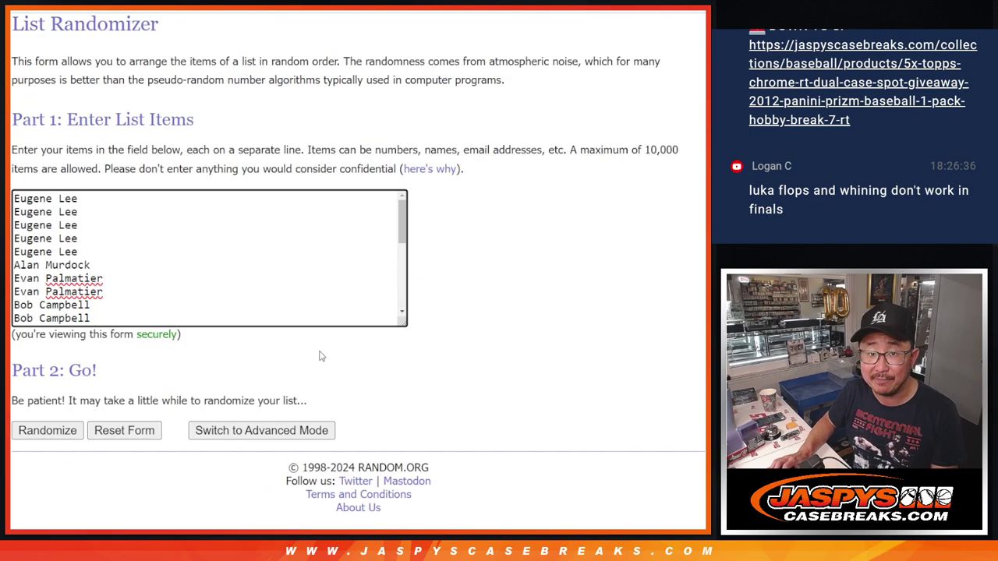
click(38, 429)
scroll(37, 428, down, 3)
click(35, 430)
scroll(29, 435, down, 3)
click(28, 434)
scroll(29, 434, down, 3)
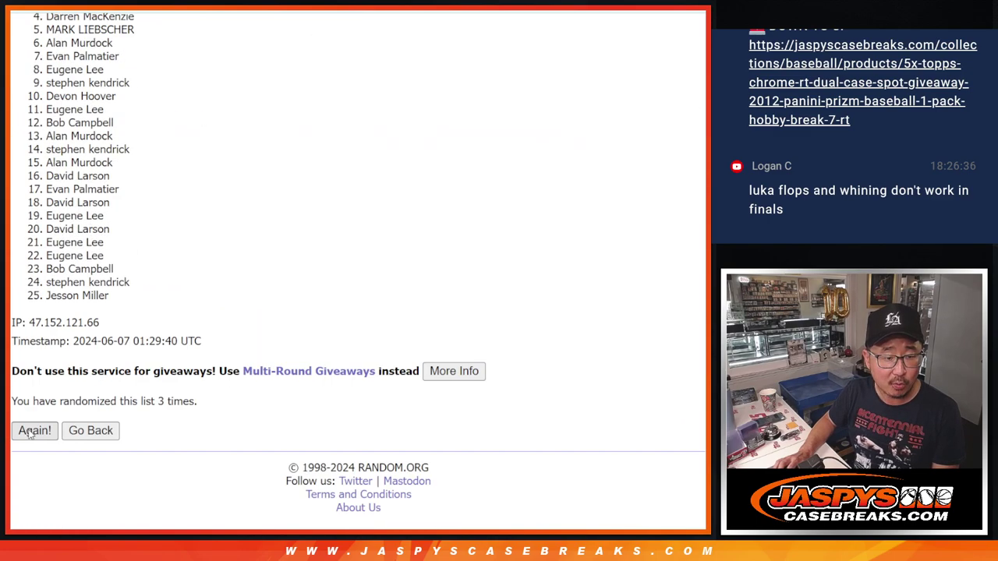
click(29, 434)
click(29, 434)
Step: Shuffle the list a sixth time and copy the top five names
key(F5)
scroll(262, 266, up, 1)
mouse_move(47, 36)
mouse_down()
mouse_move(117, 51)
mouse_move(135, 92)
mouse_up()
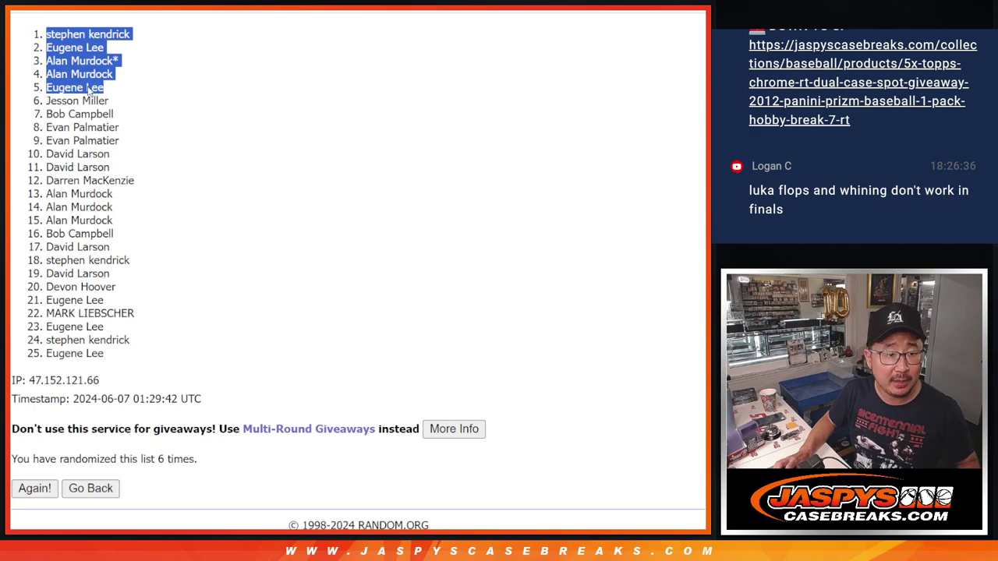
key(ctrl+Tab)
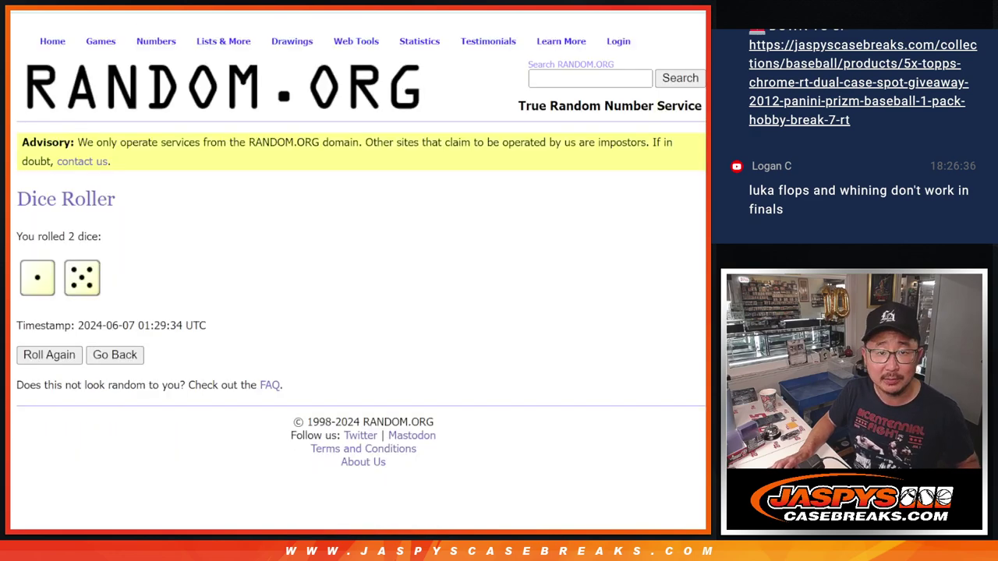
Step: Paste the five drawn names into A26–A30 in the list's font at size 14
key(ctrl+Tab)
click(99, 250)
key(ctrl+v)
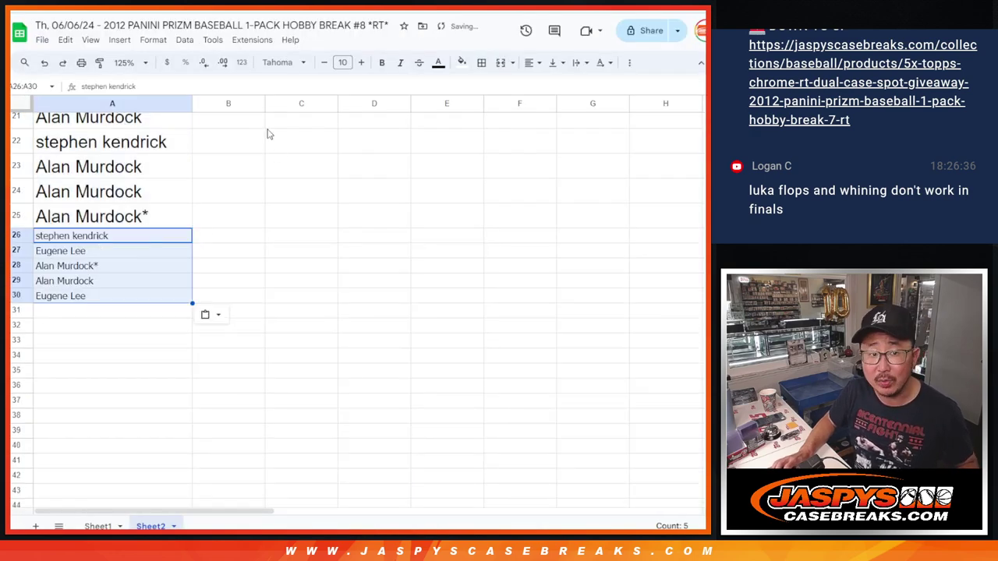
click(280, 62)
click(316, 178)
click(342, 62)
click(343, 211)
Step: Append a ^ to each of the five added names in A26–A30
click(181, 246)
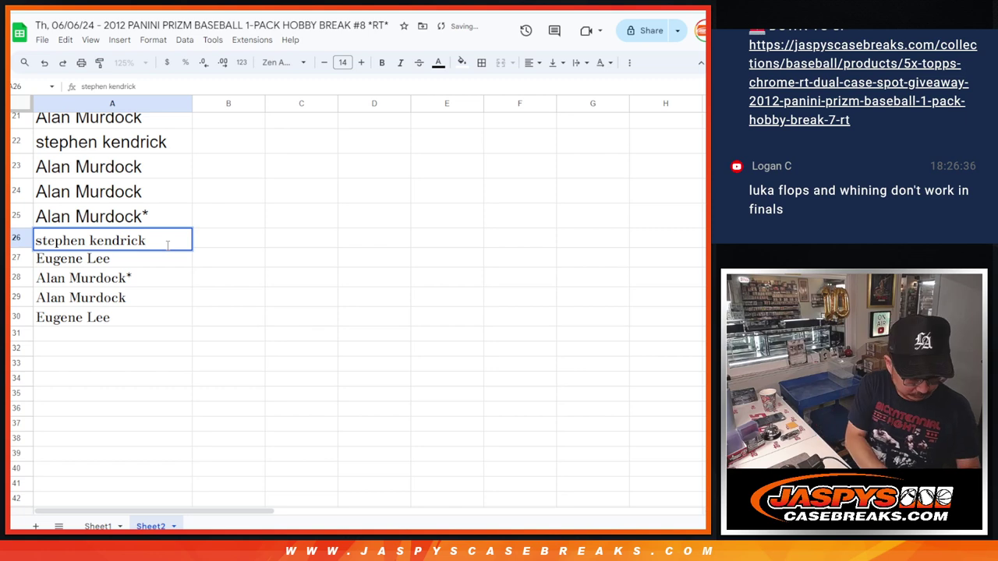
key(Return)
key(Return)
text(^)
key(Return)
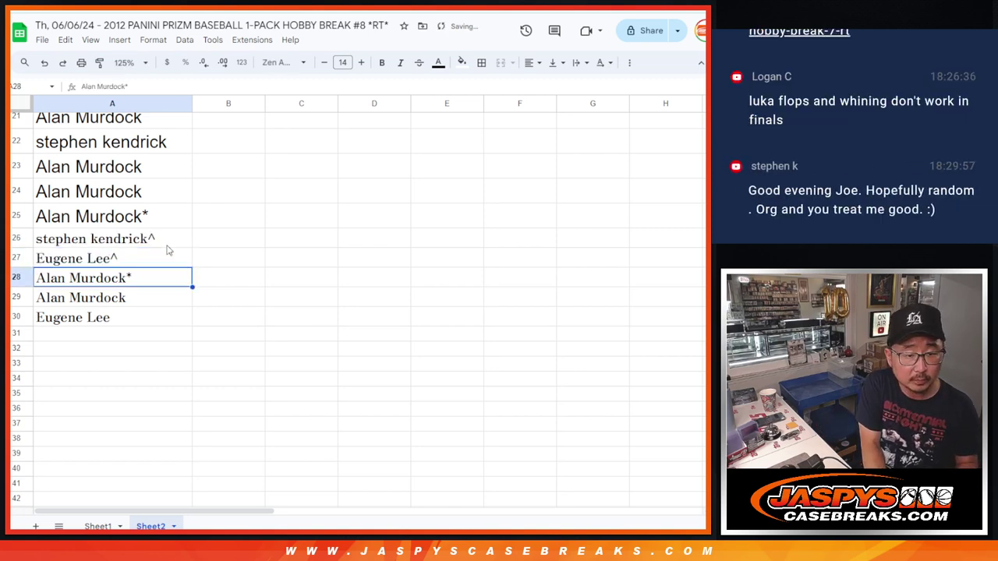
key(Return)
text(^)
key(Return)
key(Return)
text(^)
key(Return)
key(Return)
text(^)
key(Return)
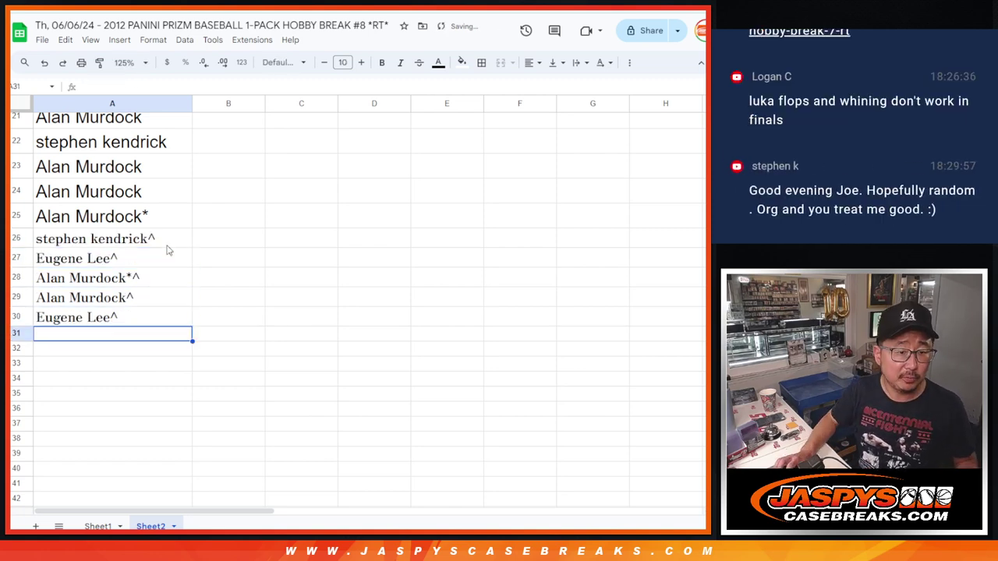
Step: Select all 30 names in A1:A30 and go to the empty Sheet1
click(88, 318)
scroll(196, 290, up, 10)
shift+click(140, 127)
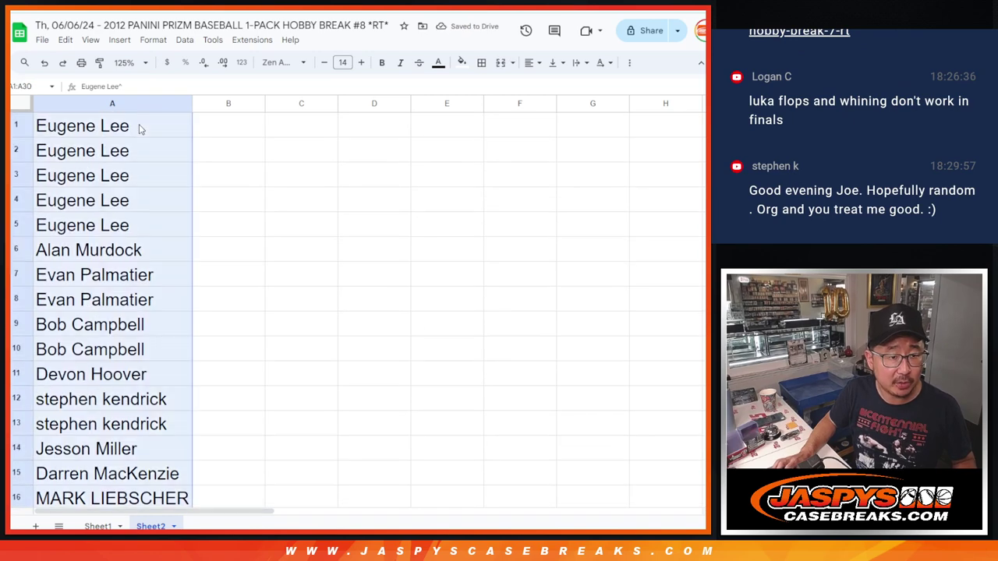
click(98, 526)
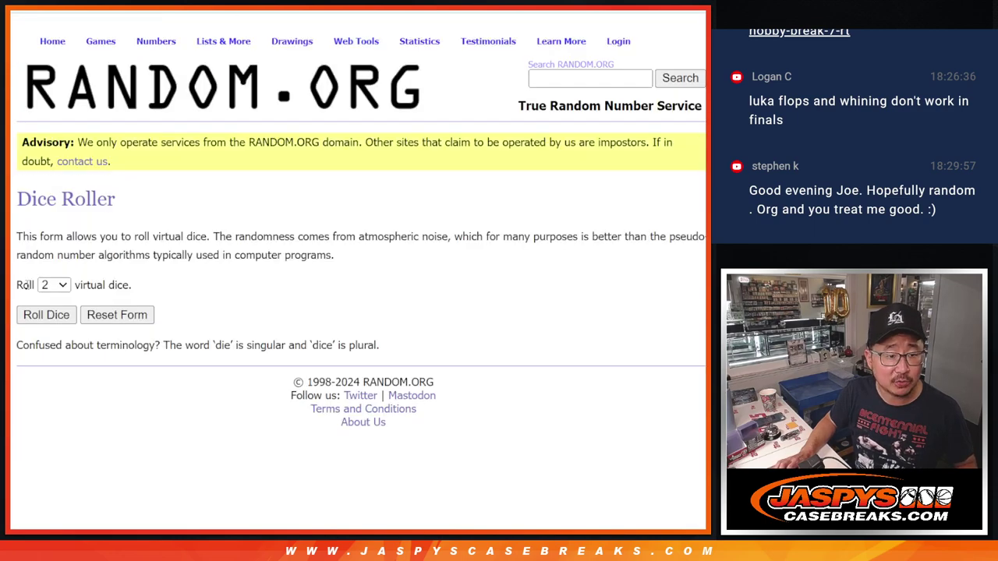
Step: Roll the dice for an 8 and shuffle the 30-name list eight times
click(46, 314)
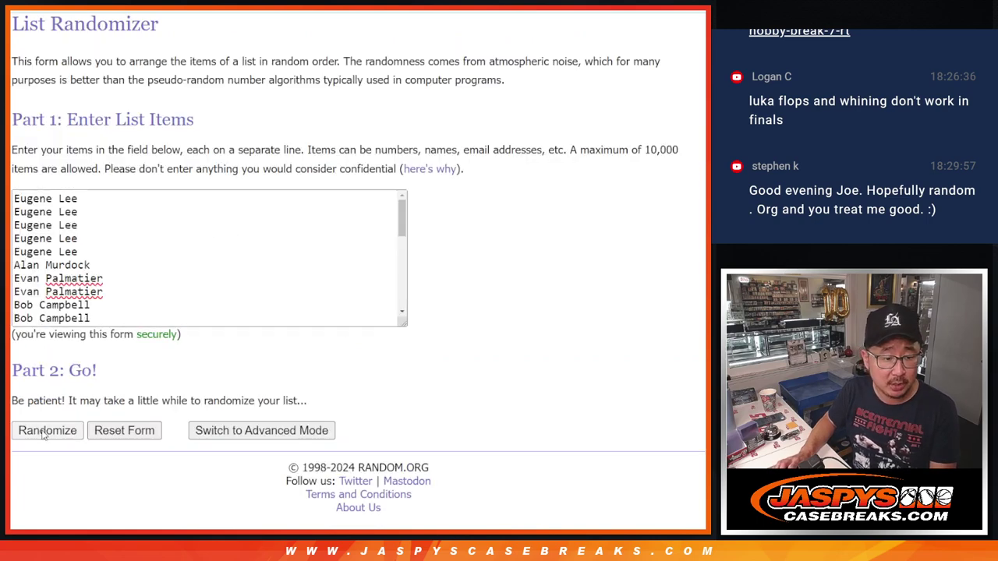
click(45, 430)
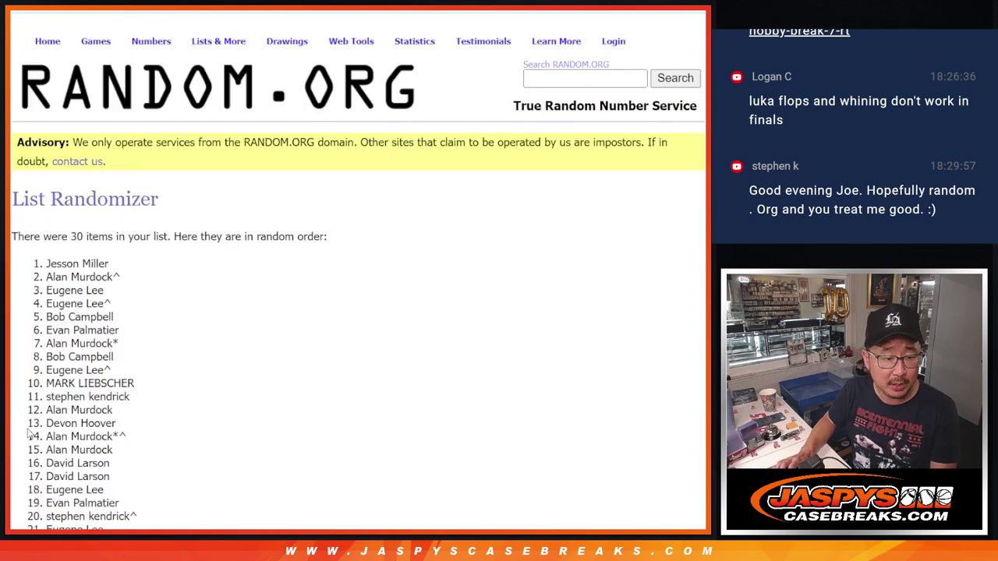
click(28, 433)
click(28, 433)
click(28, 434)
click(28, 433)
click(28, 434)
click(26, 435)
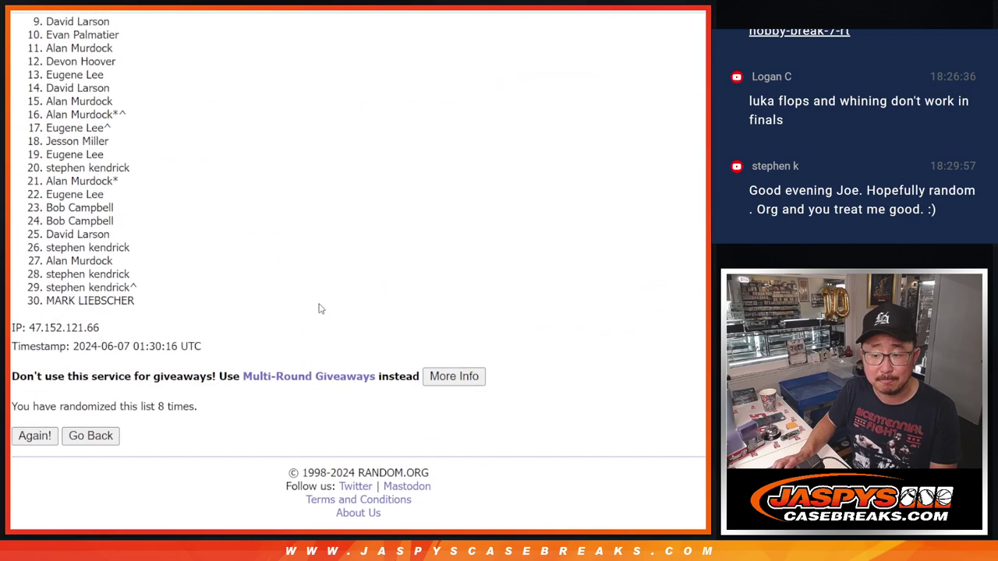
Step: Copy the final 30-name order into column A, then bring up the MLB team randomizer
scroll(257, 347, up, 2)
scroll(257, 347, up, 1)
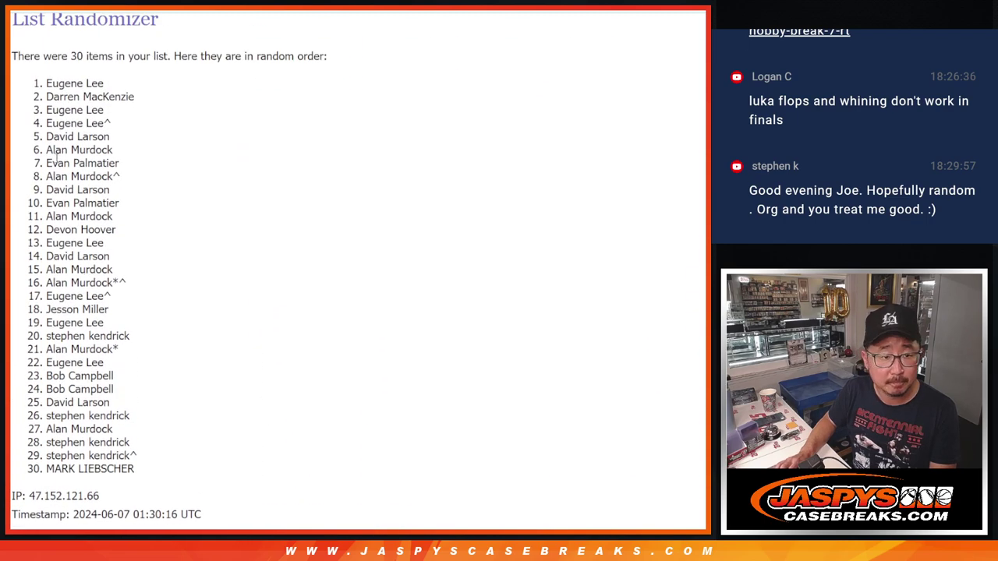
mouse_move(46, 84)
mouse_down()
mouse_move(156, 341)
mouse_move(173, 470)
mouse_up()
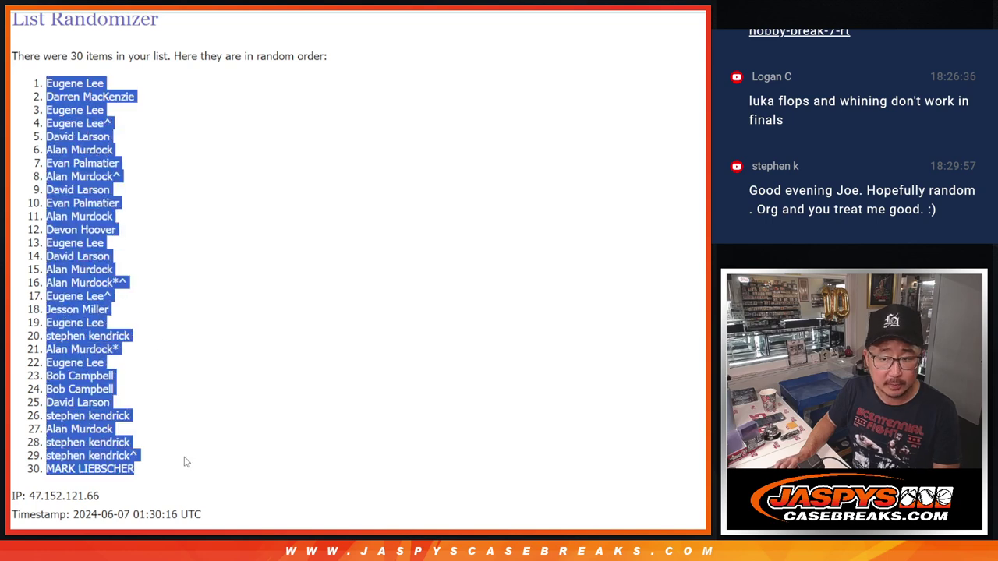
scroll(185, 462, down, 1)
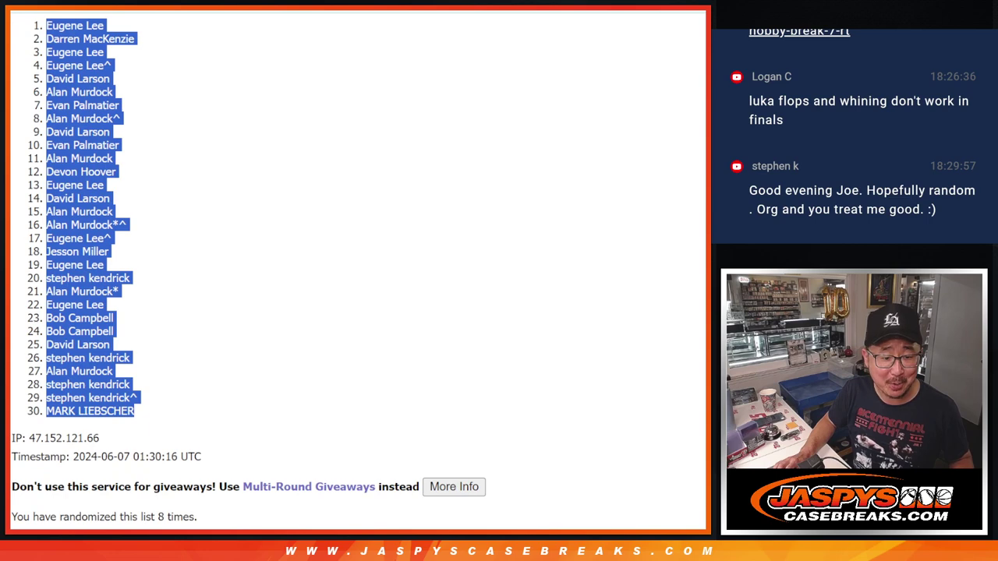
key(ctrl+tab)
key(ctrl+v)
key(ctrl+Tab)
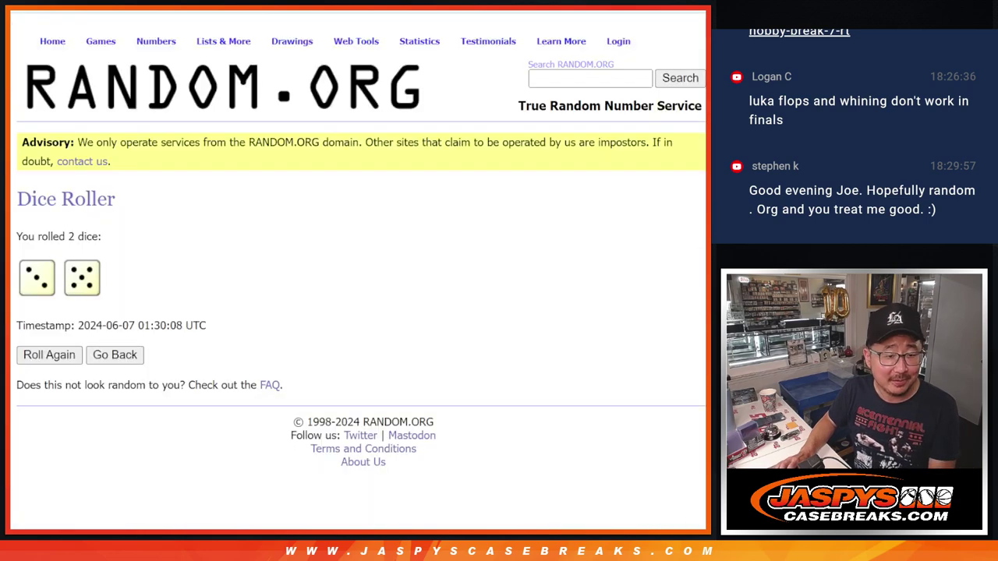
key(ctrl+Tab)
key(ctrl+Tab)
Step: Shuffle the 30 MLB teams eight times and select the final team order
scroll(52, 472, down, 3)
click(28, 441)
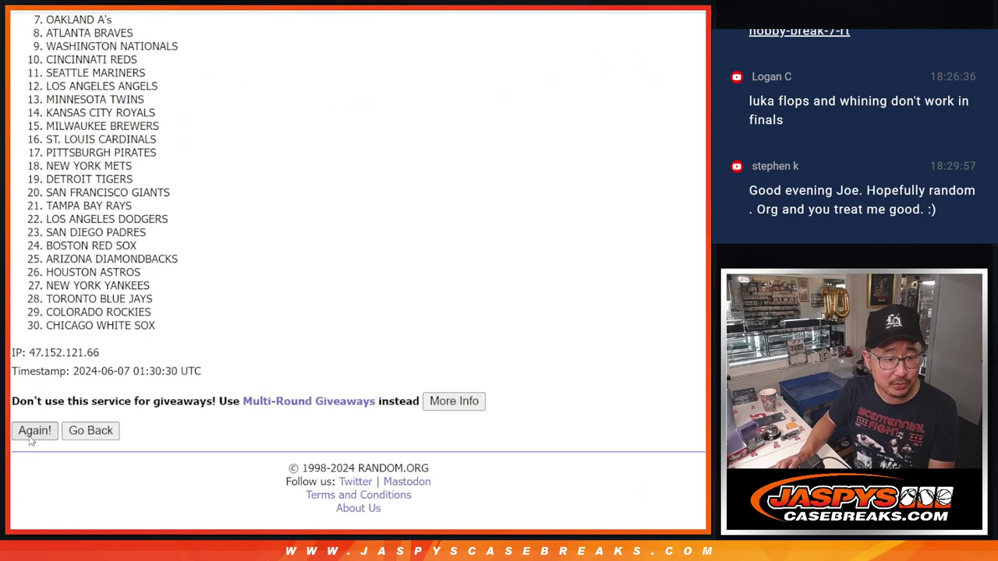
click(29, 440)
click(30, 440)
click(29, 440)
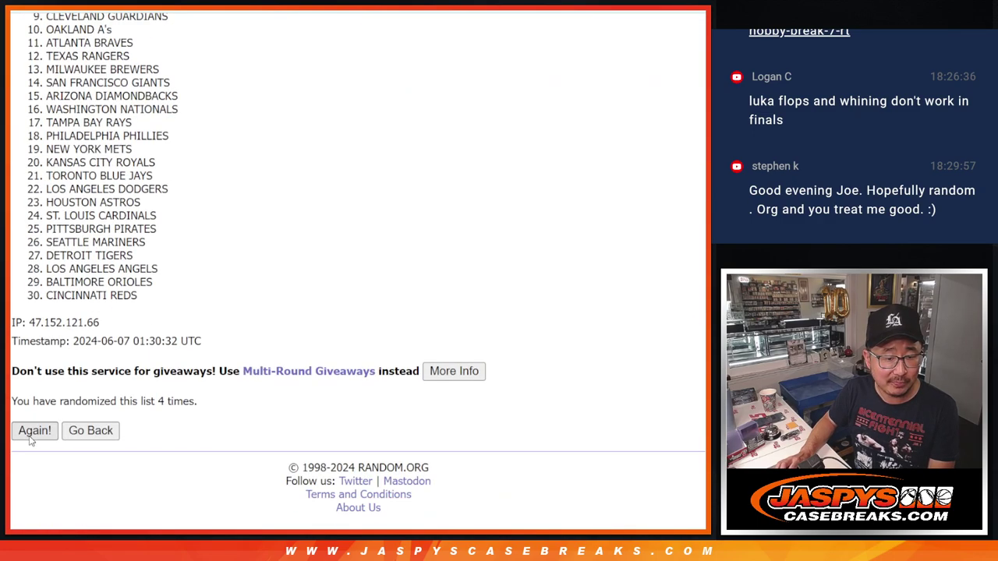
click(29, 431)
click(30, 431)
click(29, 431)
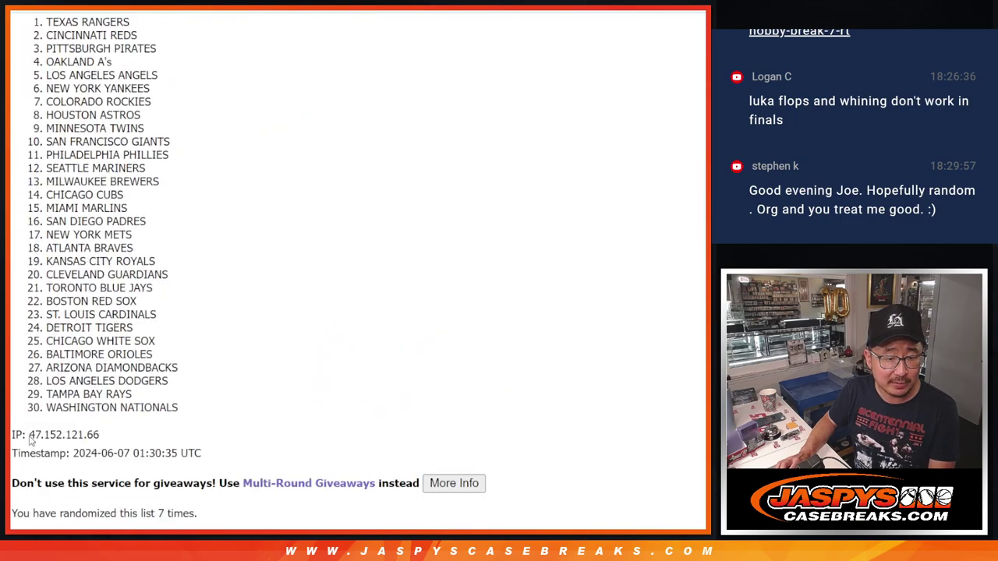
click(29, 441)
scroll(211, 363, up, 3)
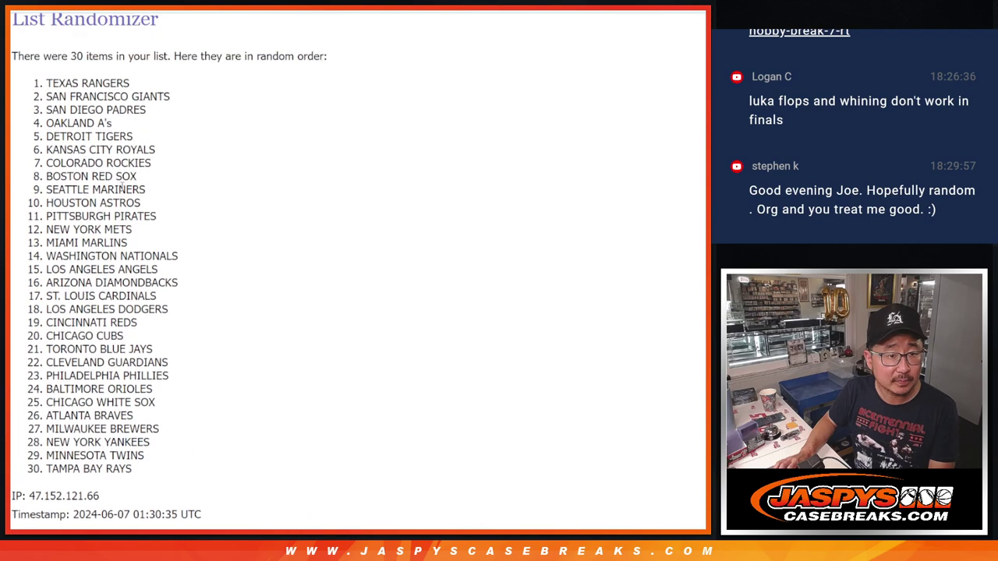
mouse_move(43, 87)
mouse_down()
mouse_move(169, 428)
mouse_move(170, 465)
mouse_up()
key(ctrl+c)
scroll(169, 465, down, 2)
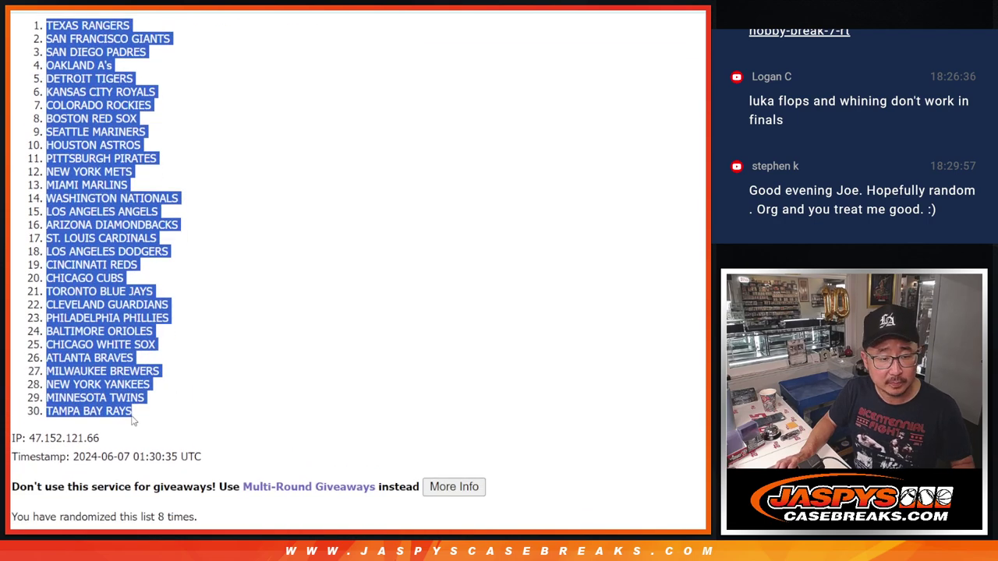
Step: Paste the shuffled teams into column B and set the whole sheet to Zen Antique Soft 12
key(alt+Tab)
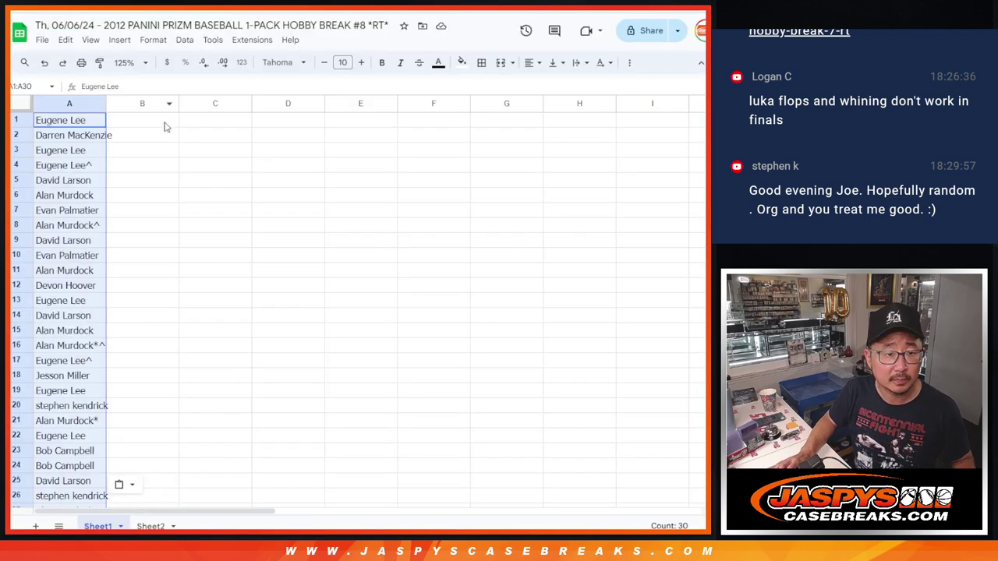
click(164, 127)
key(ctrl+v)
key(ctrl+a)
click(280, 63)
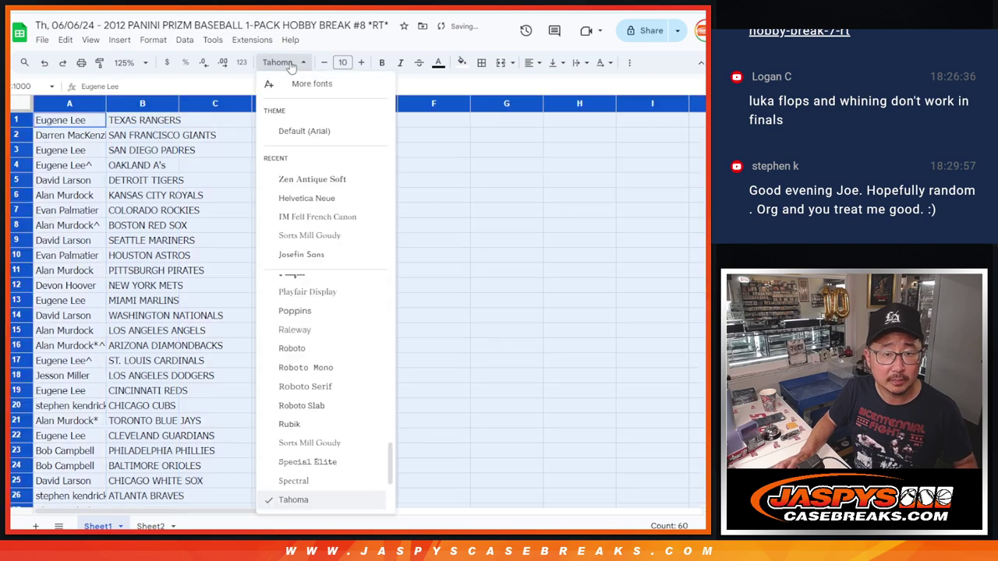
click(297, 179)
click(342, 62)
text(12)
Step: Zoom to 150%, autofit columns A and B, and check the rows 1–30 pairs
click(124, 62)
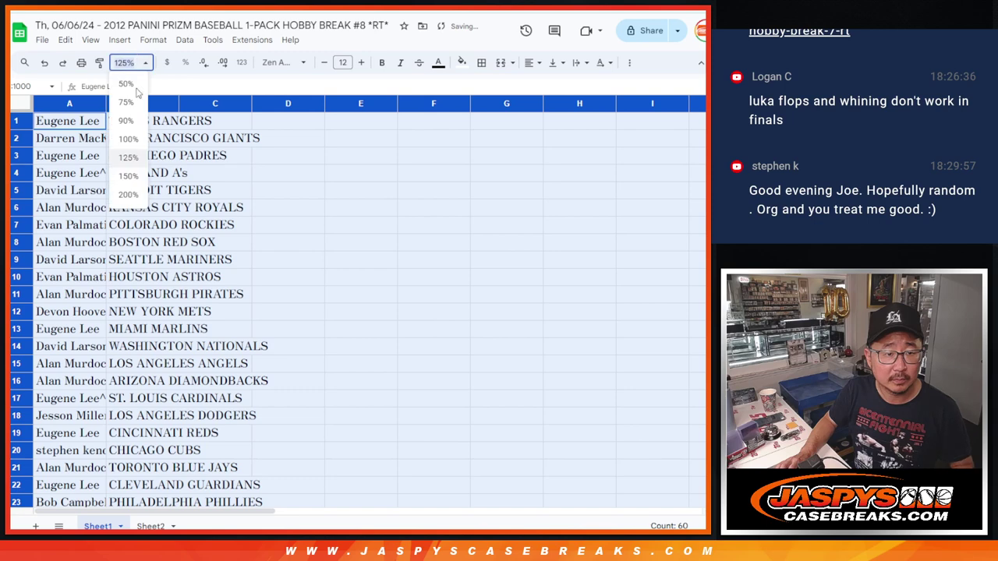
click(129, 175)
double_click(128, 105)
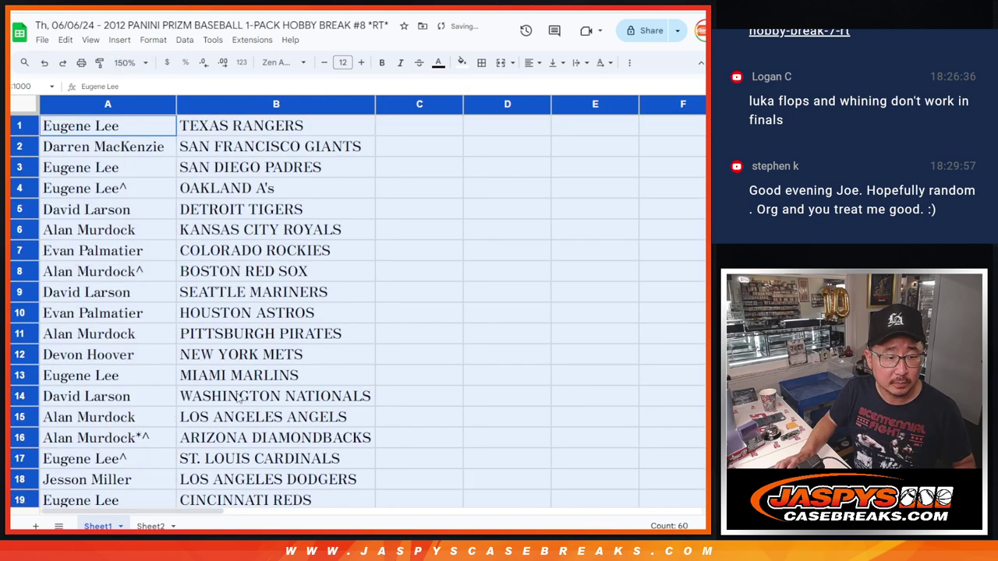
shift+click(239, 419)
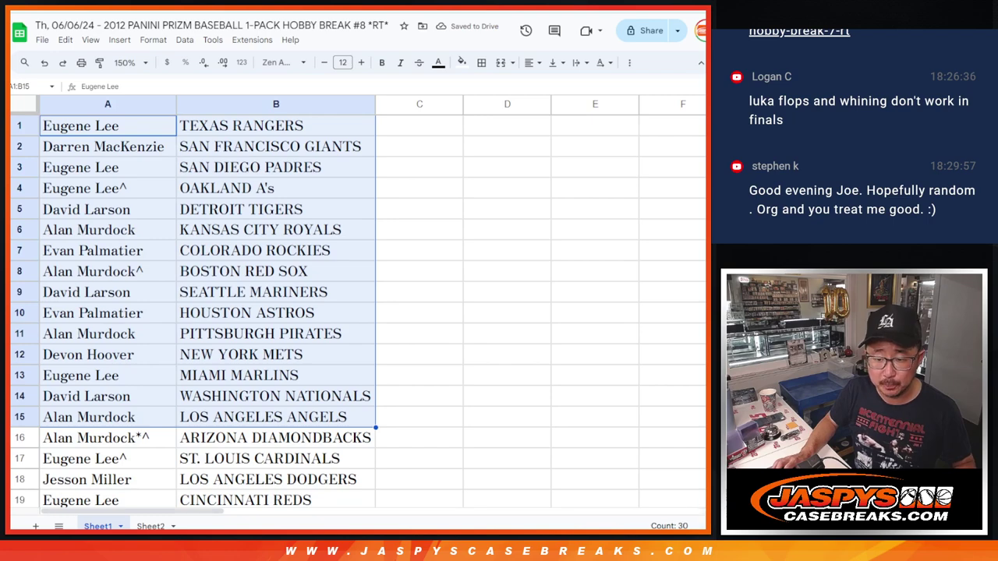
scroll(359, 312, down, 5)
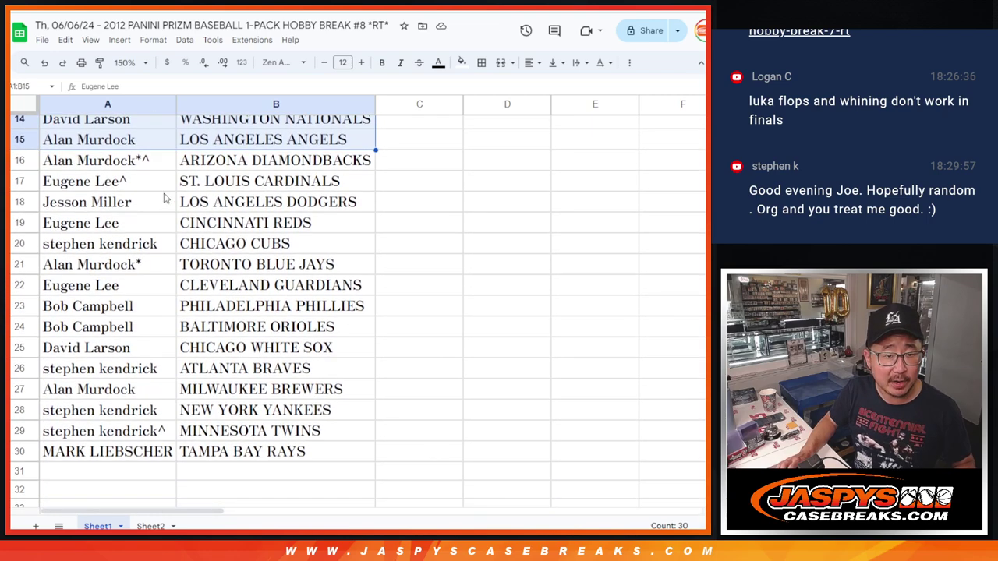
click(153, 162)
shift+click(243, 457)
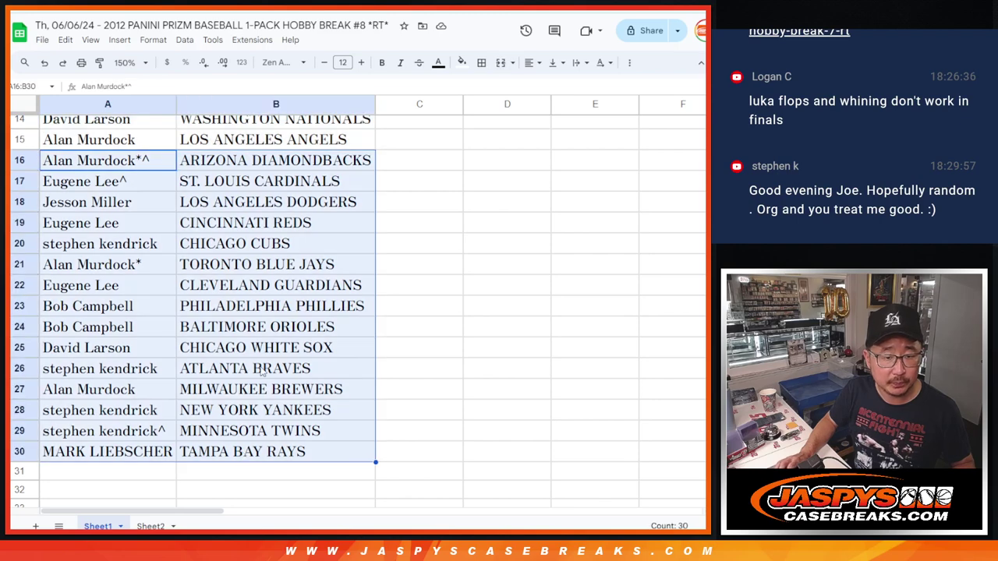
scroll(289, 201, up, 5)
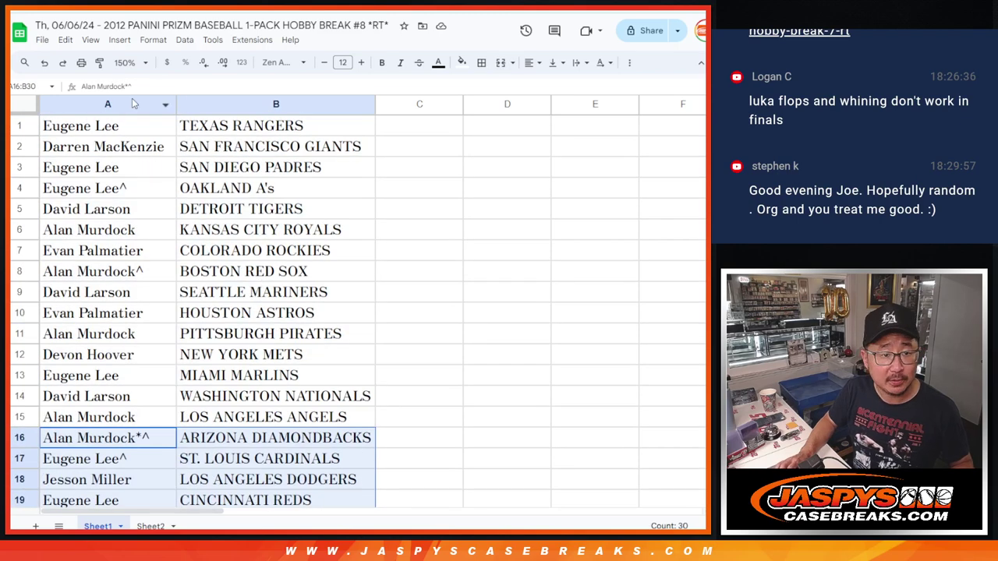
Step: Zoom to 90% and sort the sheet A to Z by the team column B
click(133, 63)
click(128, 124)
right_click(164, 101)
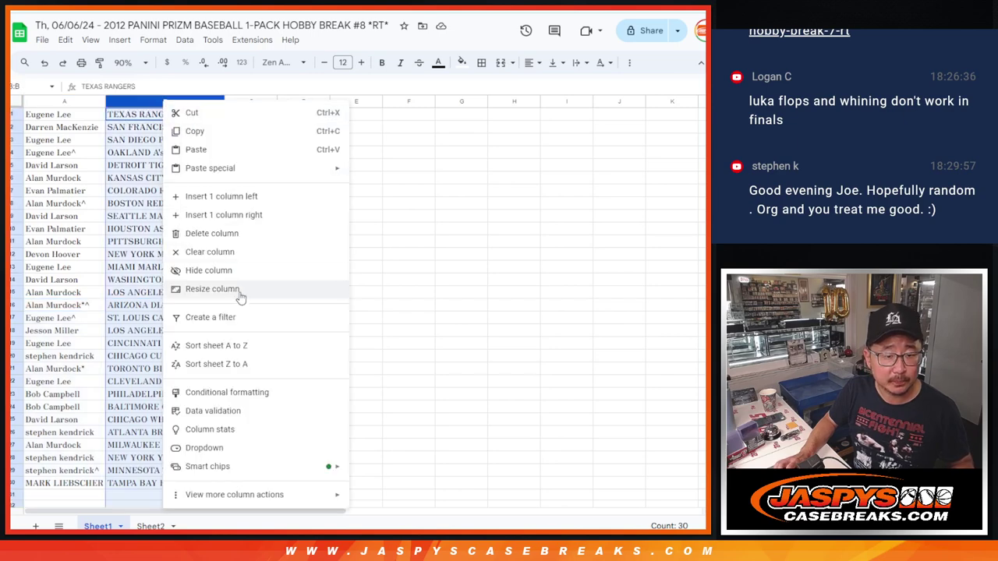
click(234, 345)
key(ctrl+a)
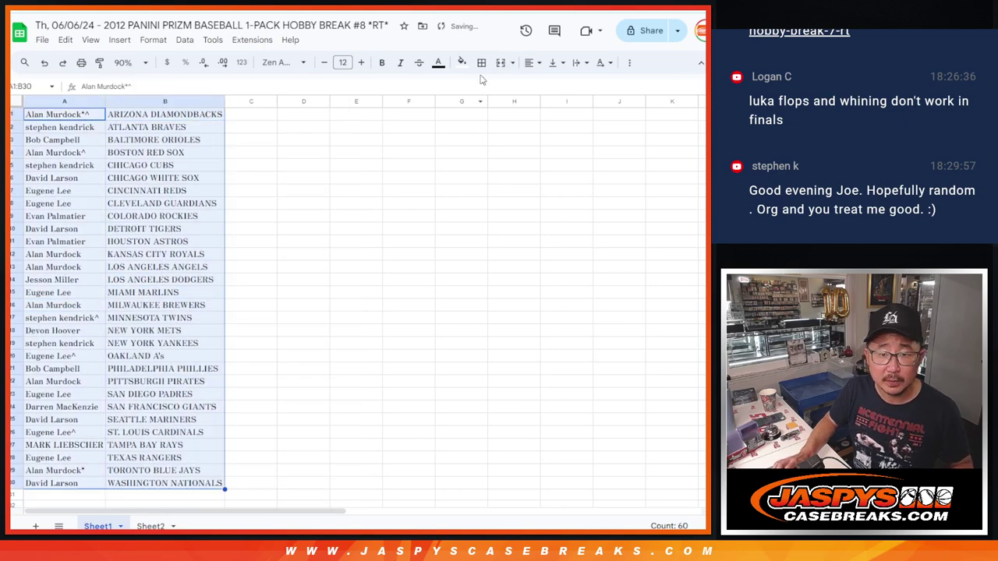
Step: Add all borders to the table and print it in portrait with the workbook title header
click(481, 63)
click(485, 84)
click(82, 63)
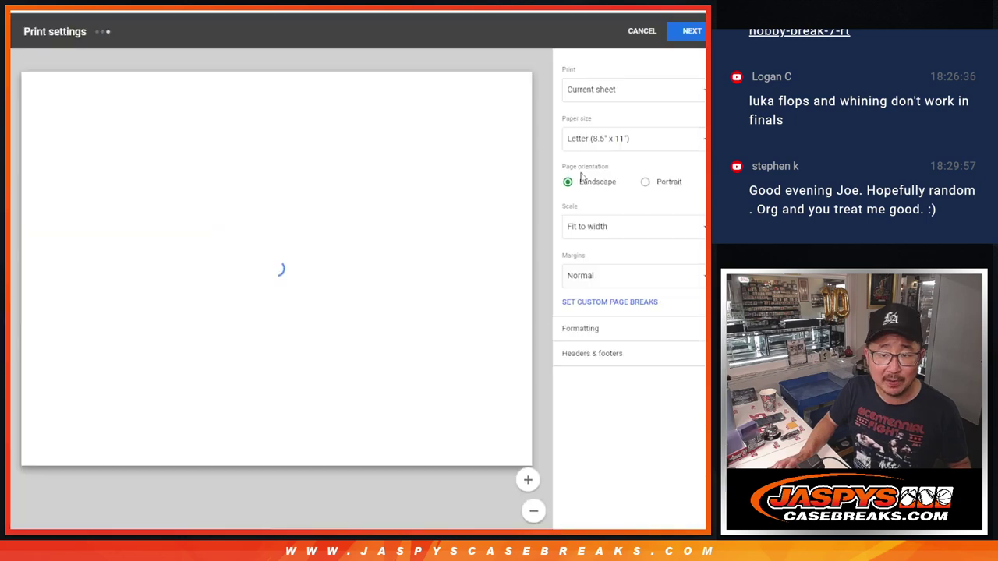
click(645, 182)
click(612, 357)
click(593, 397)
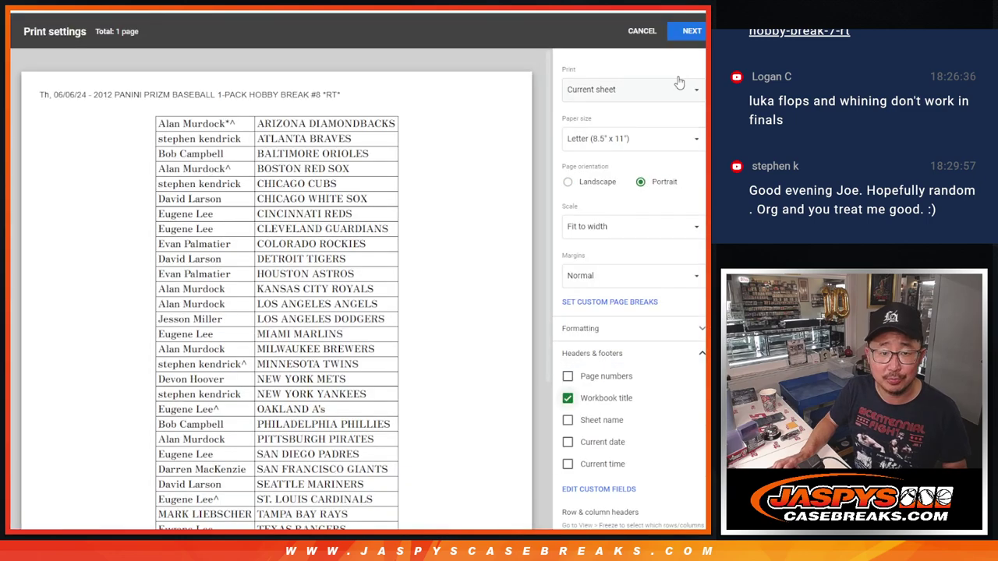
click(691, 31)
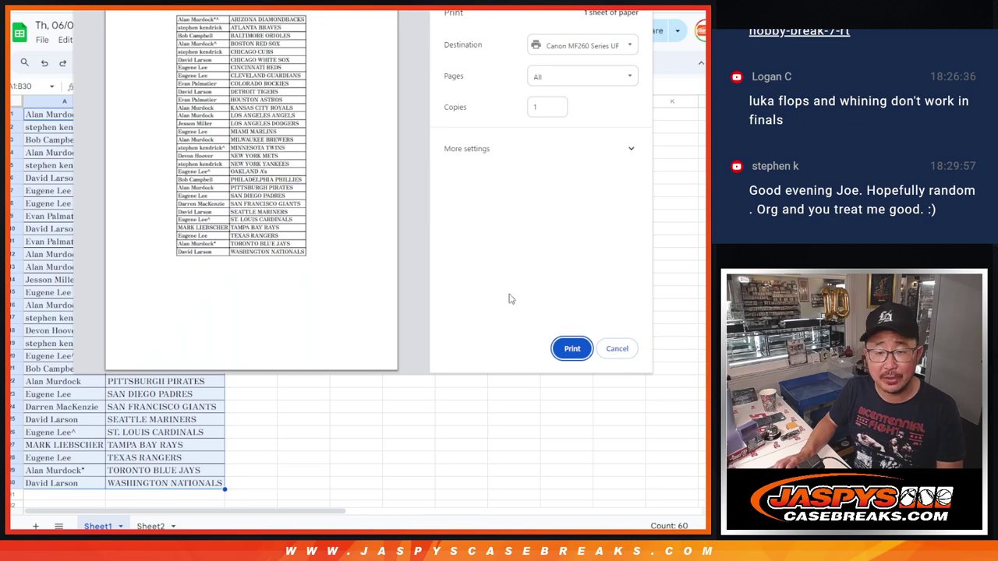
key(Return)
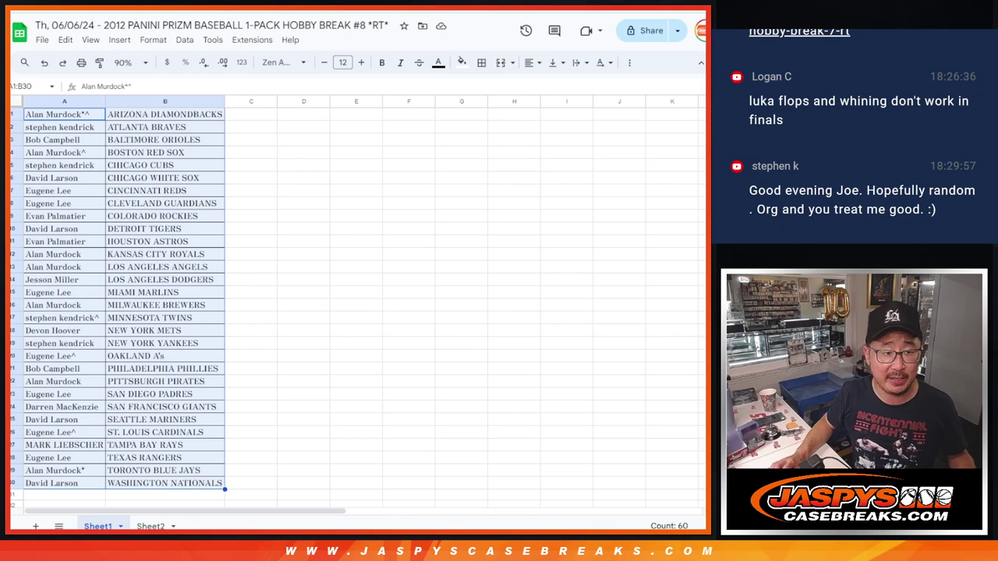
Step: Copy the 30 names in column A into the RANDOM.ORG List Randomizer box
click(91, 116)
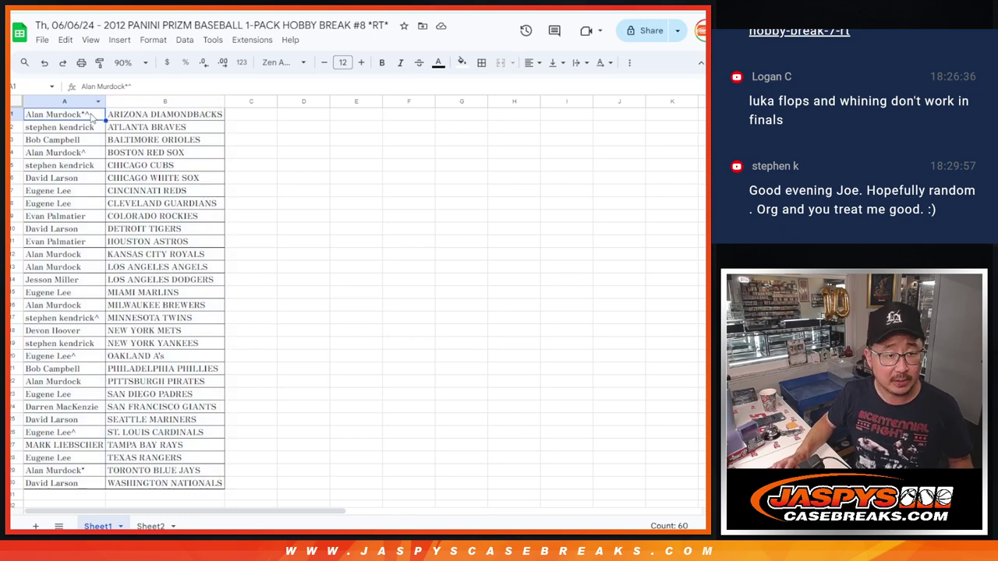
shift+click(92, 484)
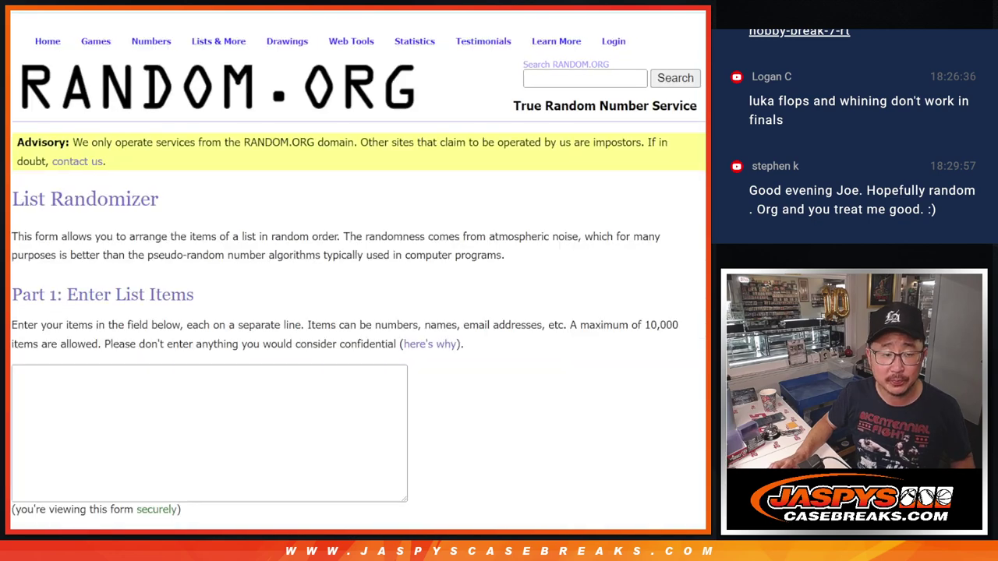
click(338, 450)
key(ctrl+v)
scroll(355, 442, up, 5)
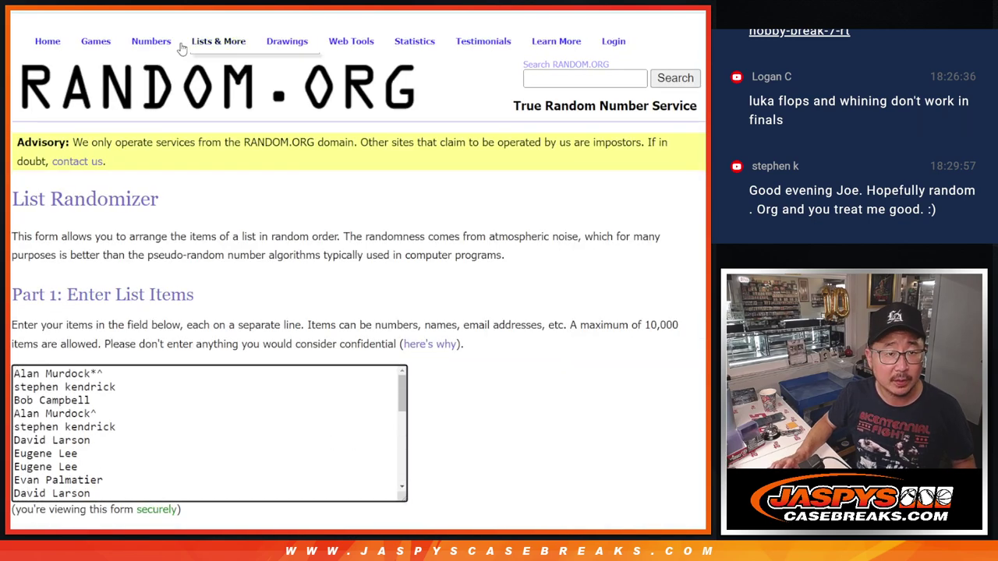
Step: Highlight the giveaway part of the Jaspys product title, then return to the Dice Roller
key(ctrl+Tab)
drag(446, 211, 670, 210)
click(672, 208)
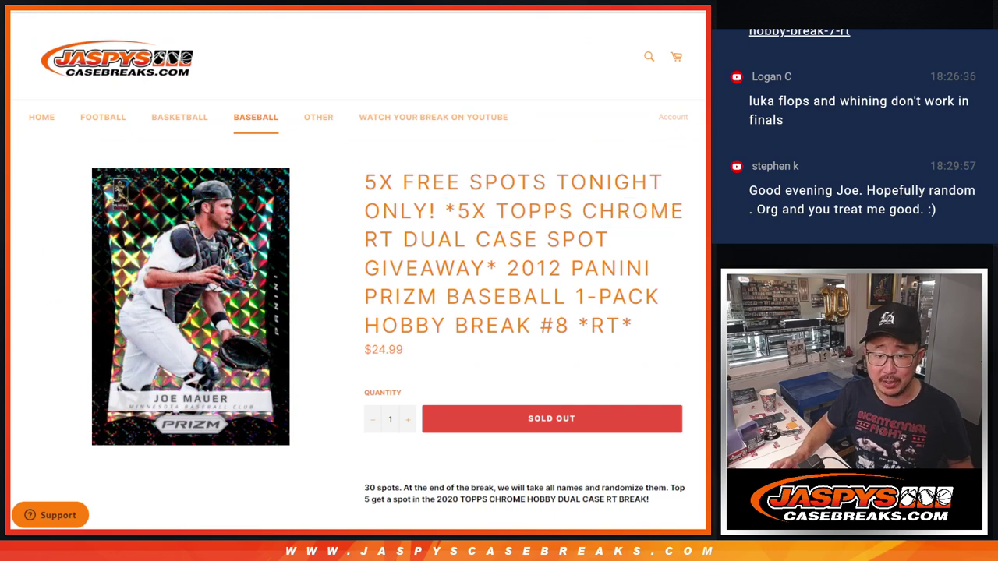
key(ctrl+Tab)
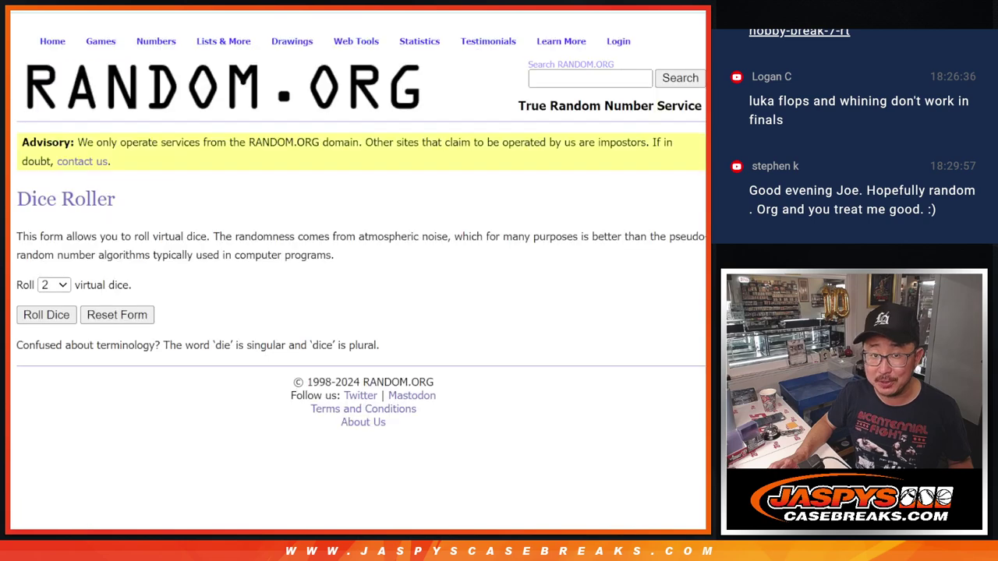
Step: Roll the two dice for a total of 9, then return to the List Randomizer
click(34, 317)
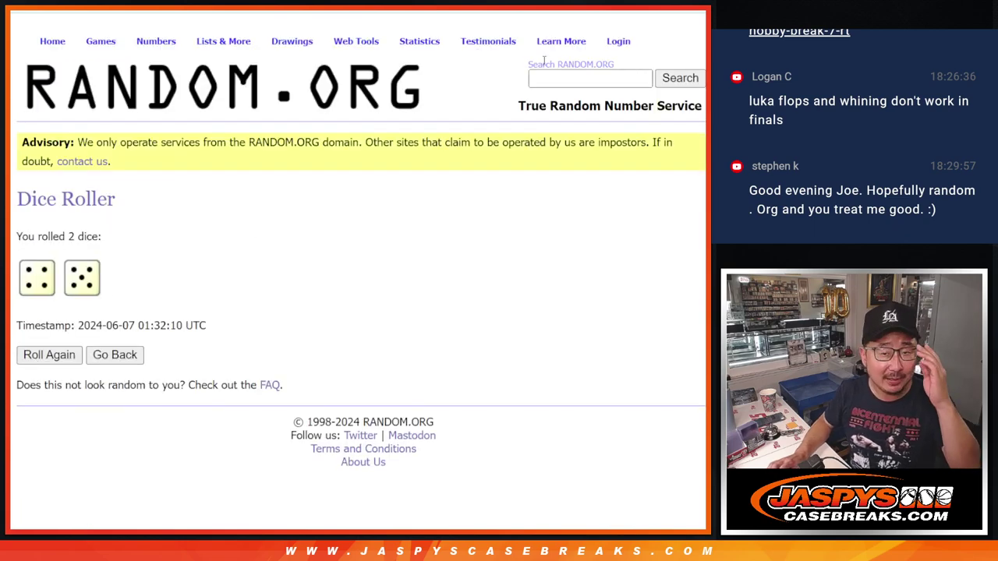
key(ctrl+Tab)
scroll(405, 326, down, 3)
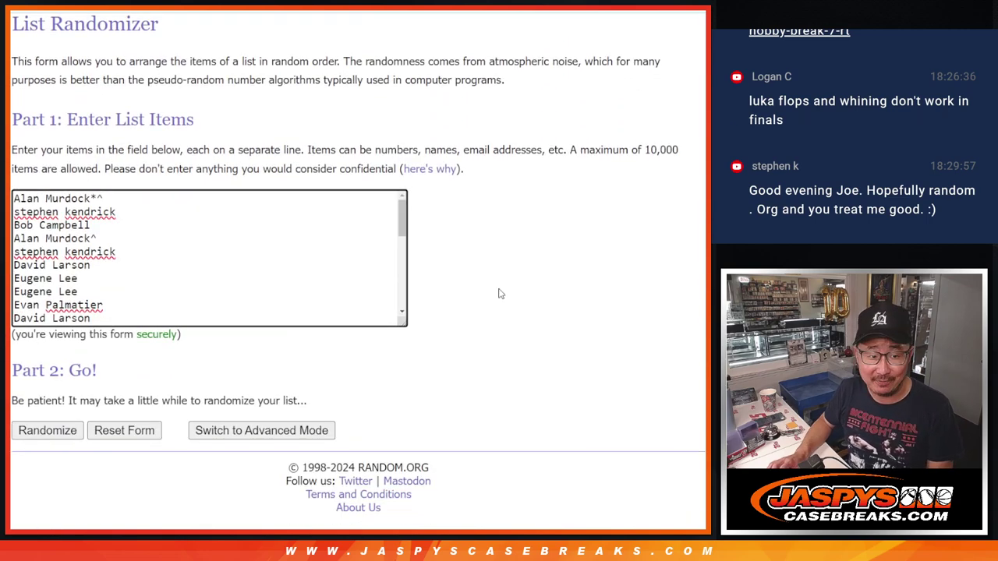
Step: Randomize the 30-name list, repeating until the counter reads 9 times
click(27, 427)
scroll(27, 427, down, 5)
click(28, 430)
scroll(25, 435, down, 5)
click(25, 430)
scroll(25, 435, down, 5)
click(25, 430)
scroll(25, 435, down, 4)
click(25, 430)
scroll(25, 435, down, 5)
click(24, 430)
scroll(25, 435, down, 5)
click(25, 430)
scroll(25, 433, down, 5)
click(25, 430)
scroll(25, 433, down, 5)
click(25, 430)
scroll(25, 433, down, 5)
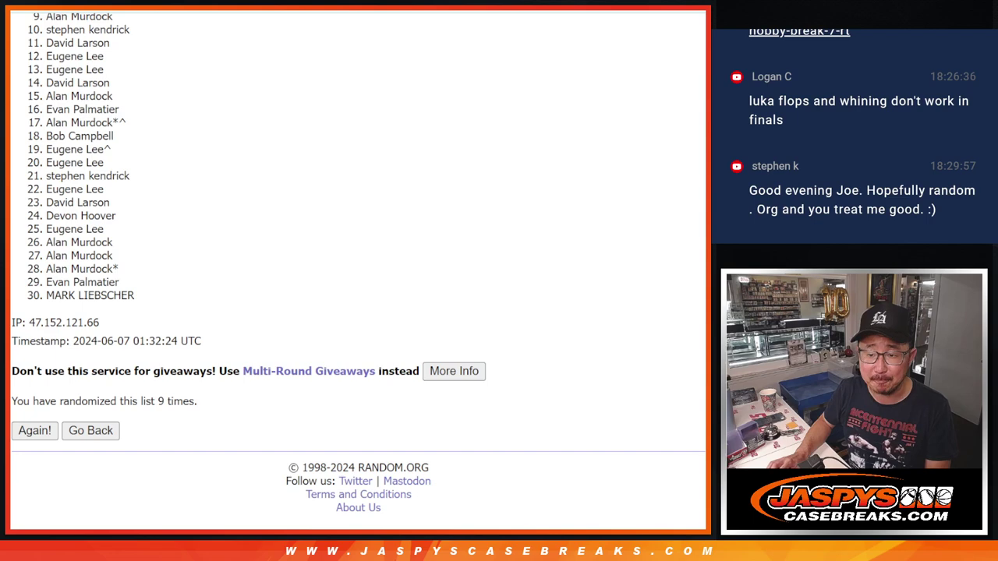
Step: Highlight entries 1 through 5 of the final shuffled list as the winners
scroll(359, 268, up, 1)
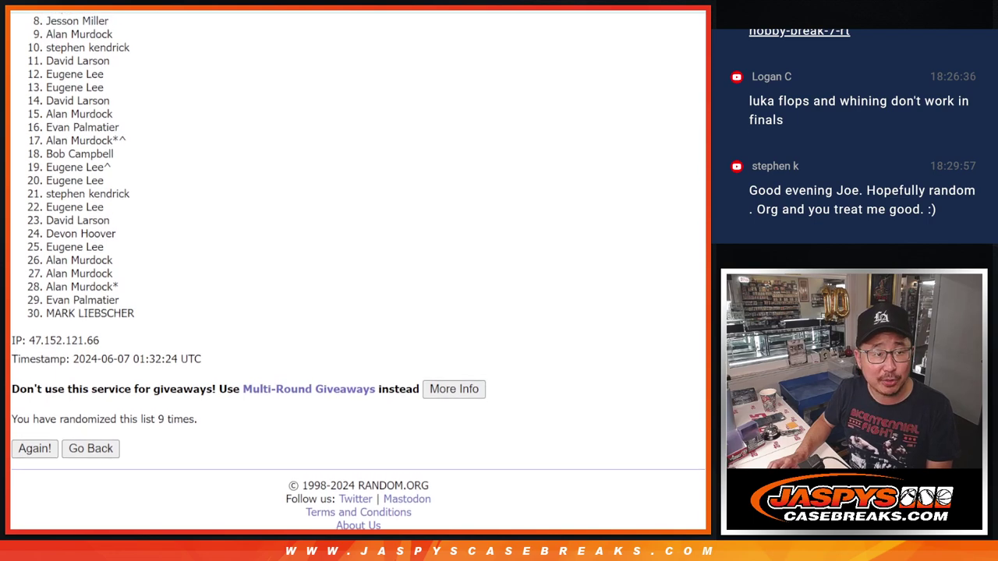
scroll(700, 239, up, 1)
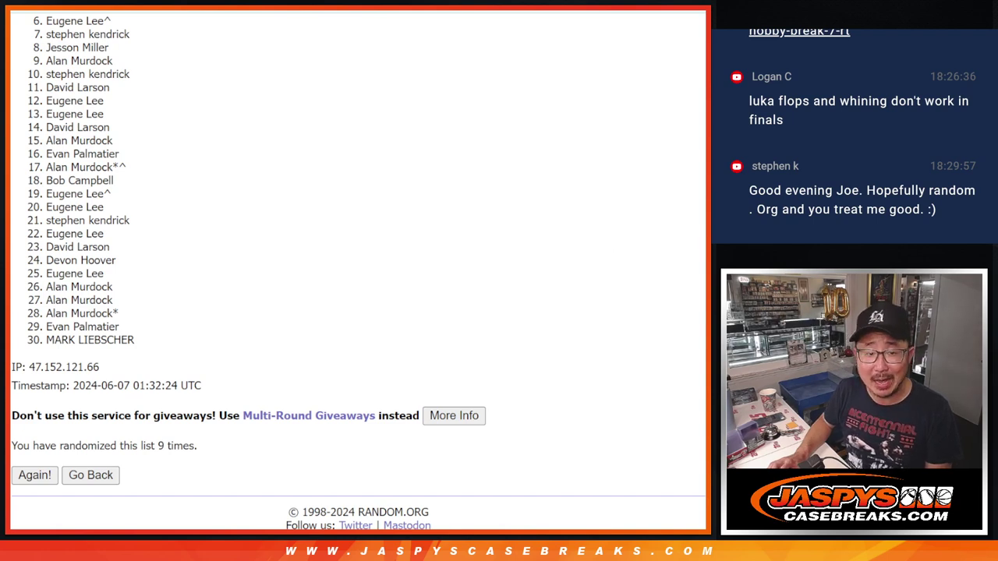
scroll(358, 273, up, 1)
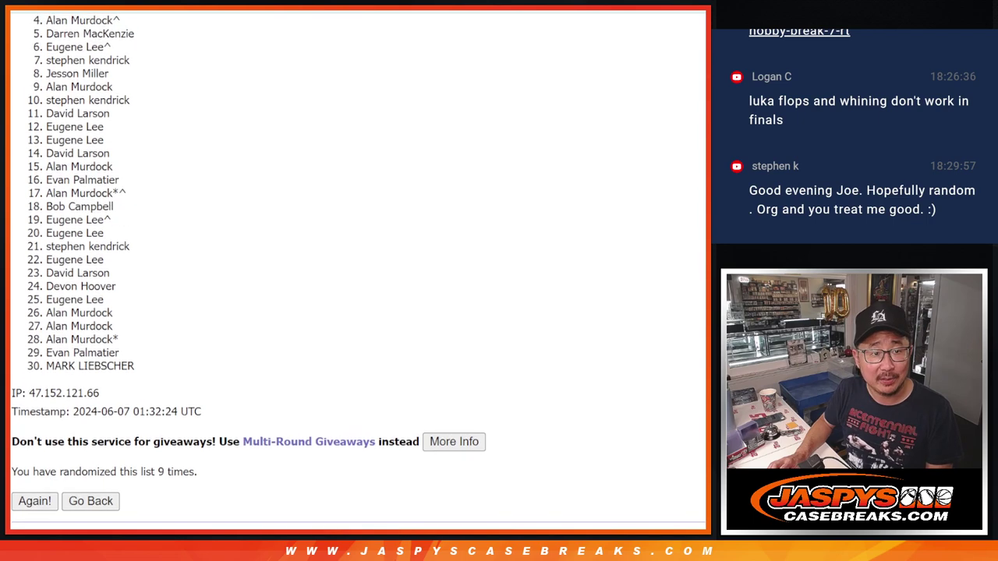
scroll(359, 272, up, 1)
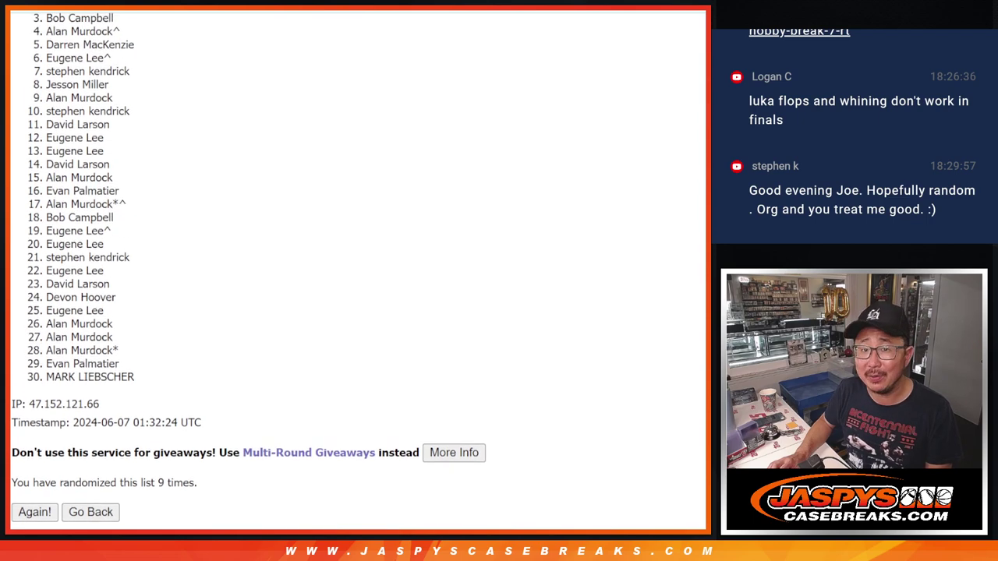
scroll(359, 273, up, 1)
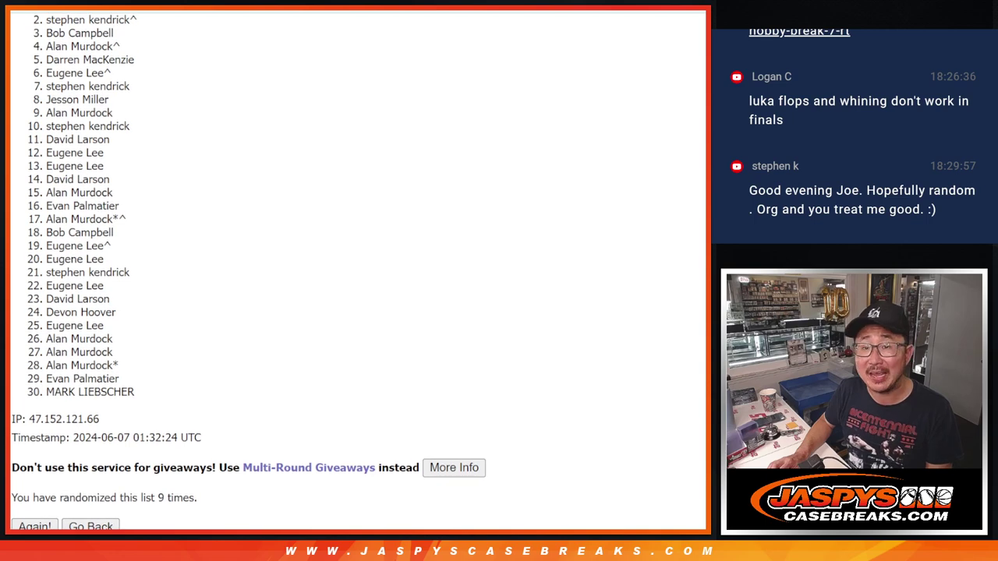
scroll(471, 150, up, 1)
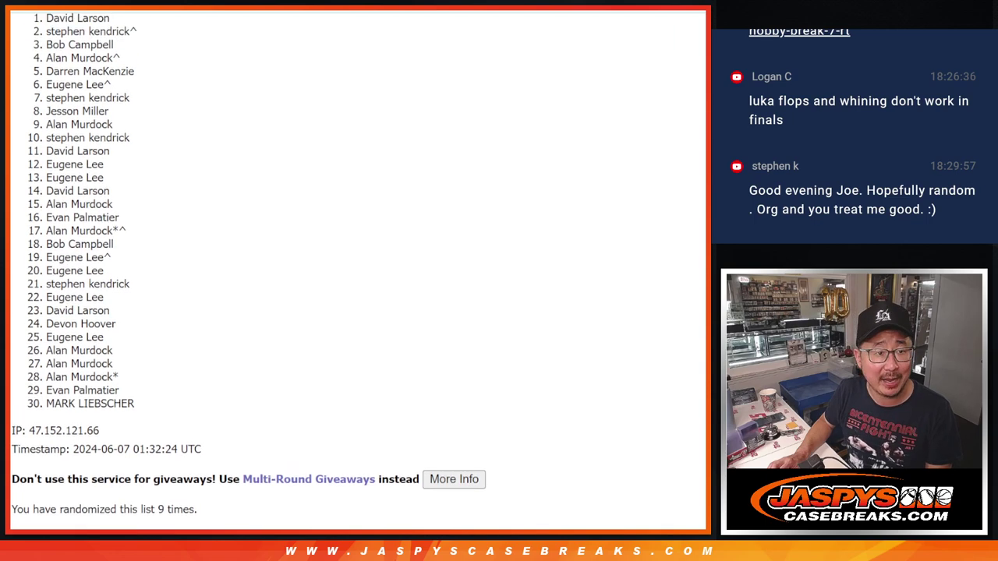
drag(46, 27, 156, 78)
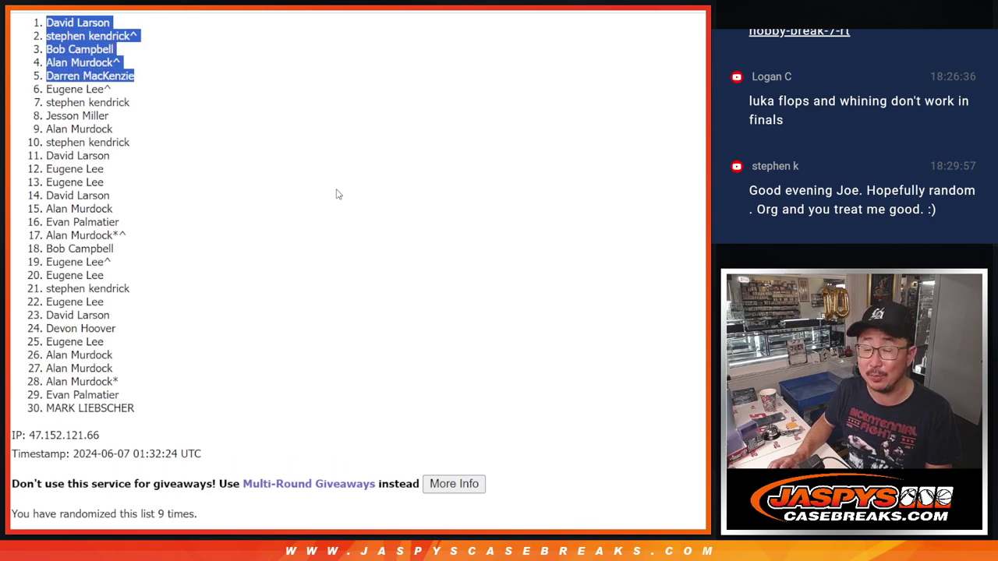